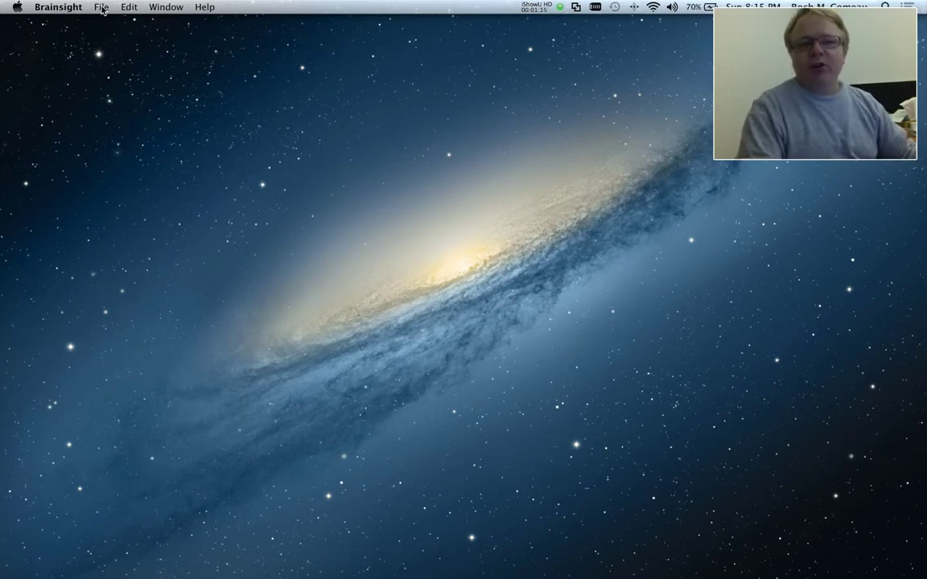
Step: Open the recent project Roch Grid copy 4
left_click(100, 8)
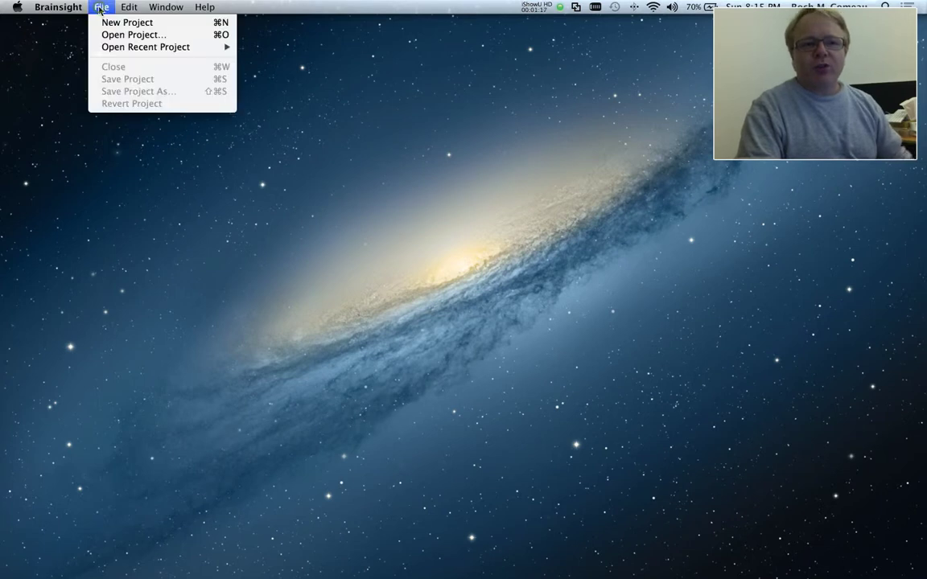
mouse_move(104, 50)
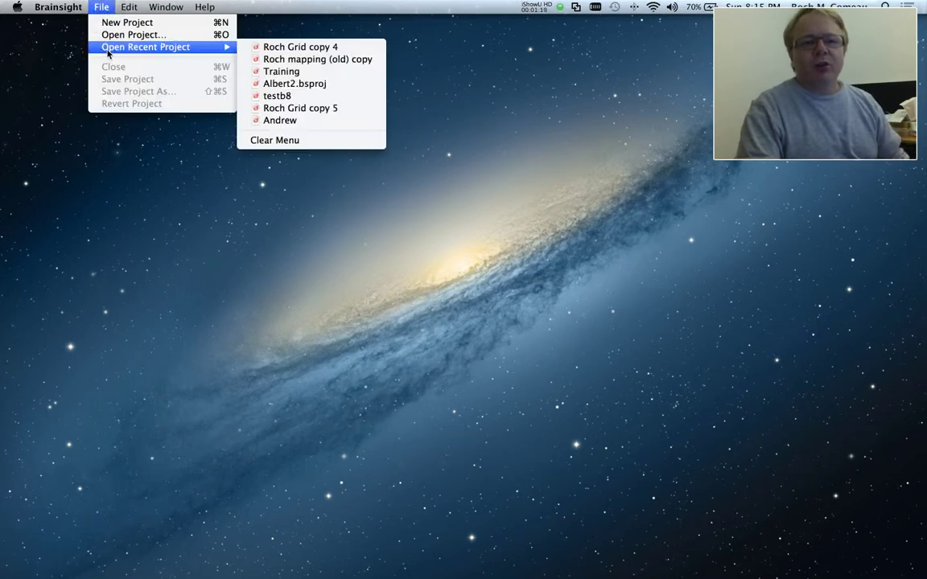
left_click(316, 49)
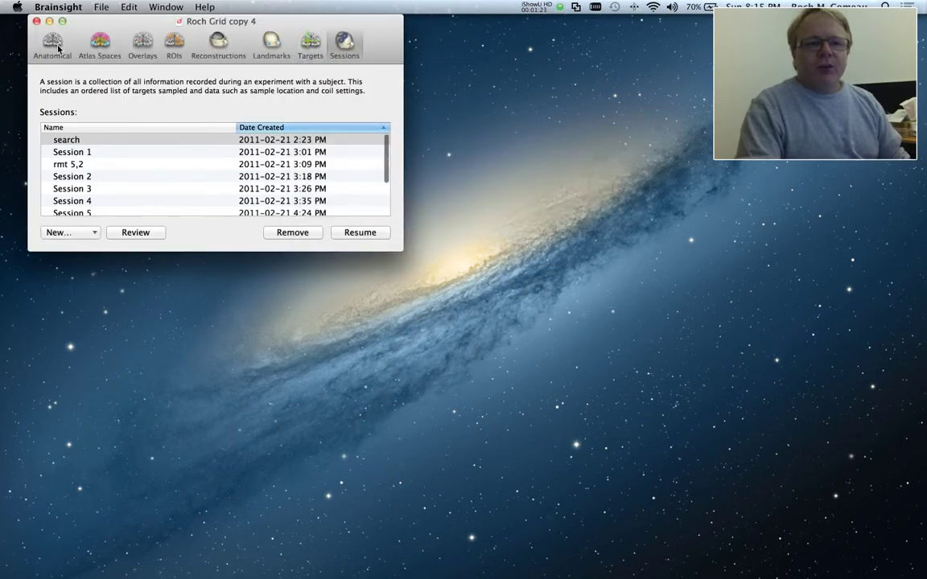
Step: Look through the anatomical data, atlas, overlays, ROI, reconstruction, landmark and target pages
left_click(58, 48)
left_click(101, 48)
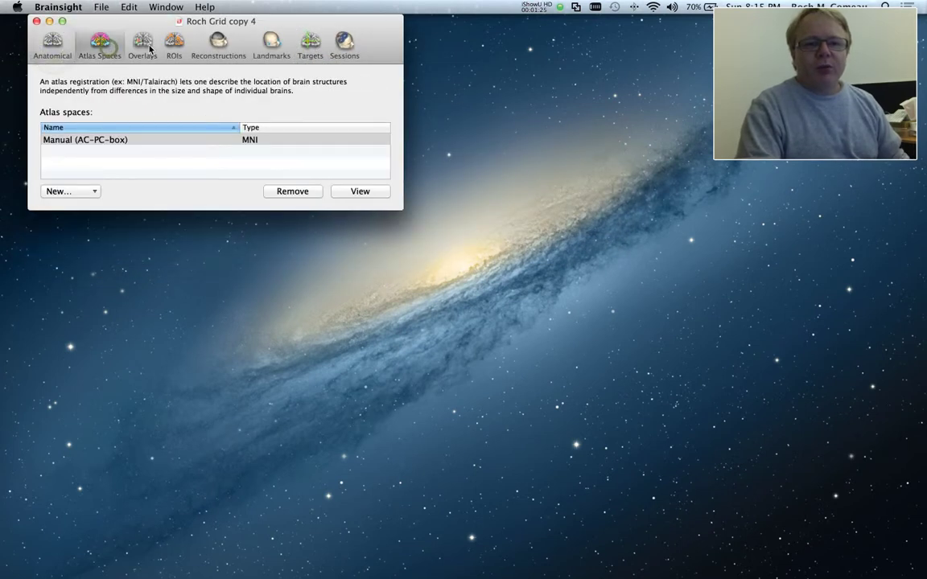
left_click(145, 46)
left_click(174, 46)
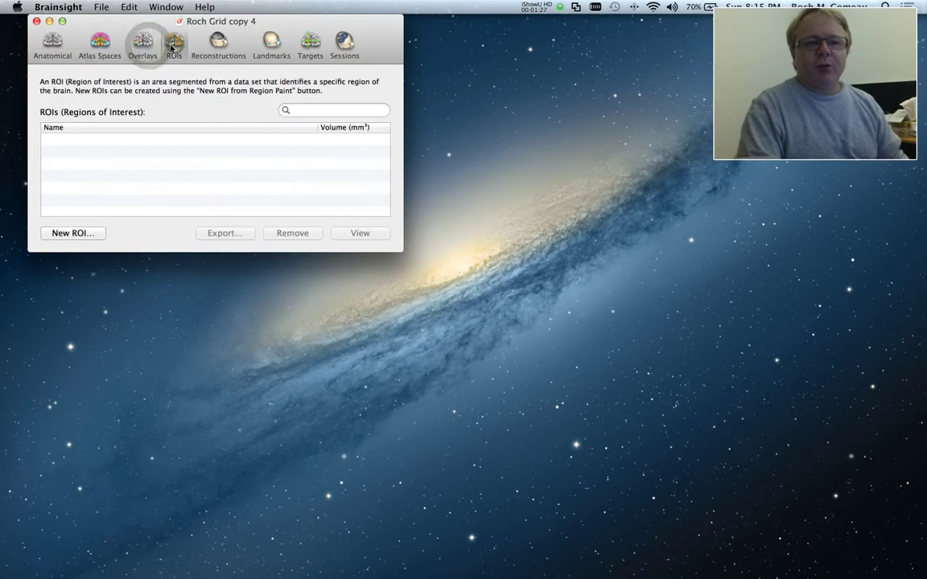
left_click(222, 51)
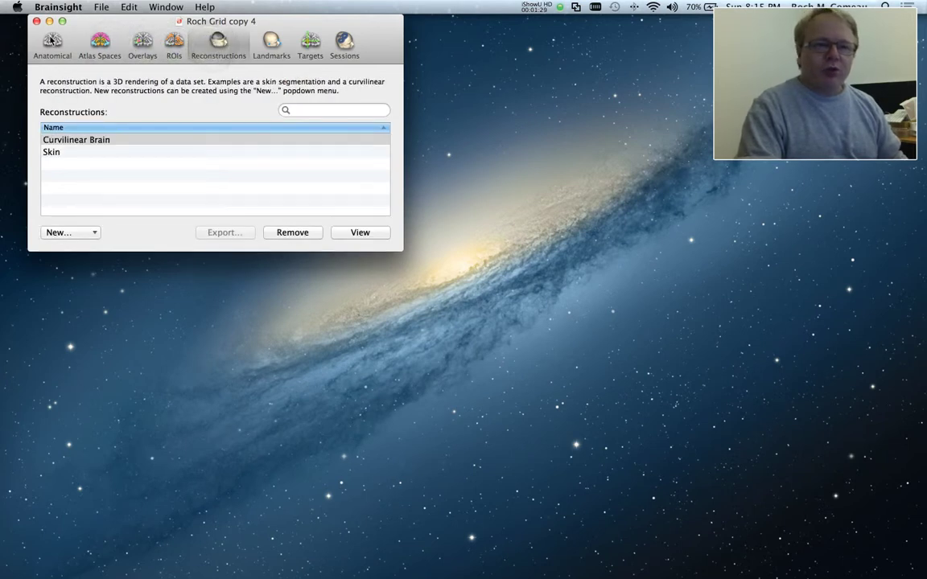
left_click(270, 47)
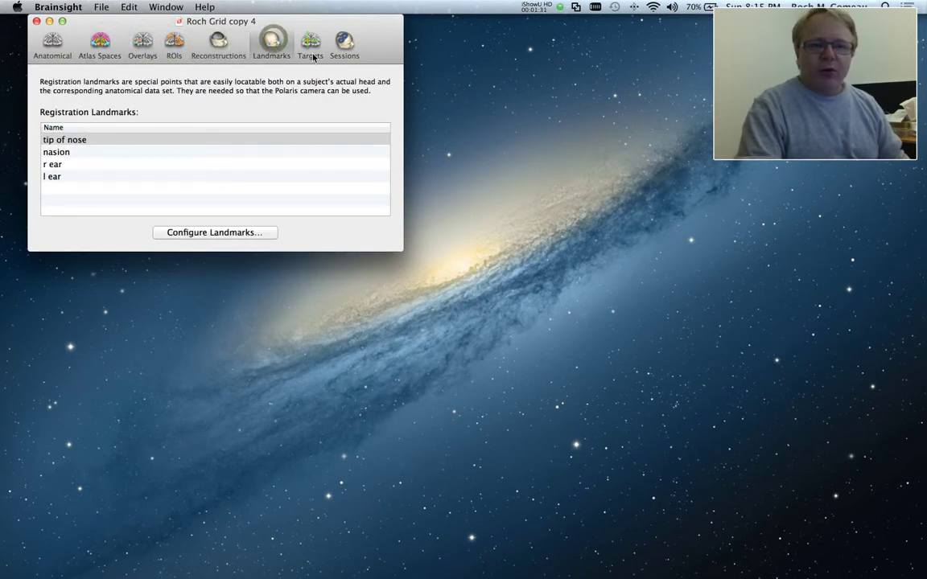
left_click(308, 42)
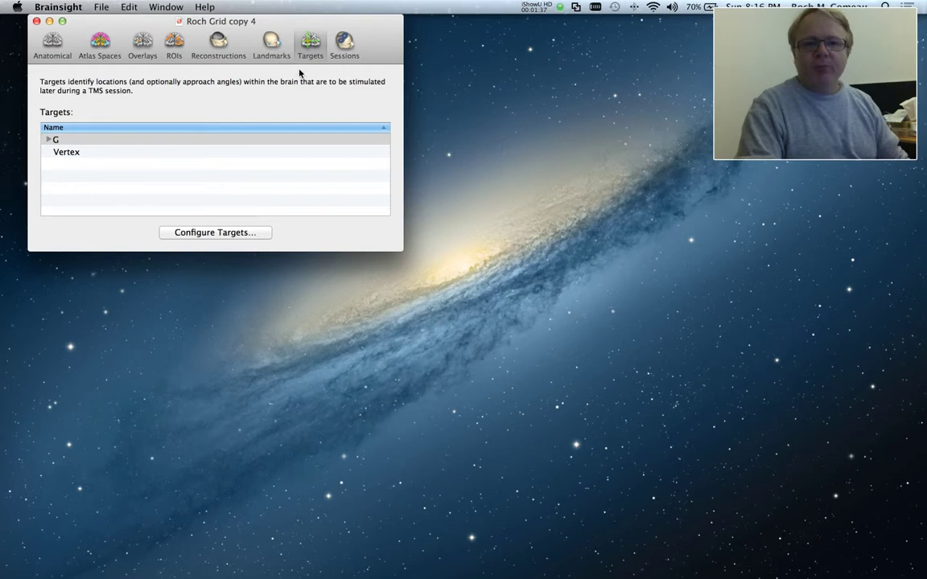
Step: Show the Sessions list in an enlarged window and try selecting Sessions 4 and 6
left_click(341, 45)
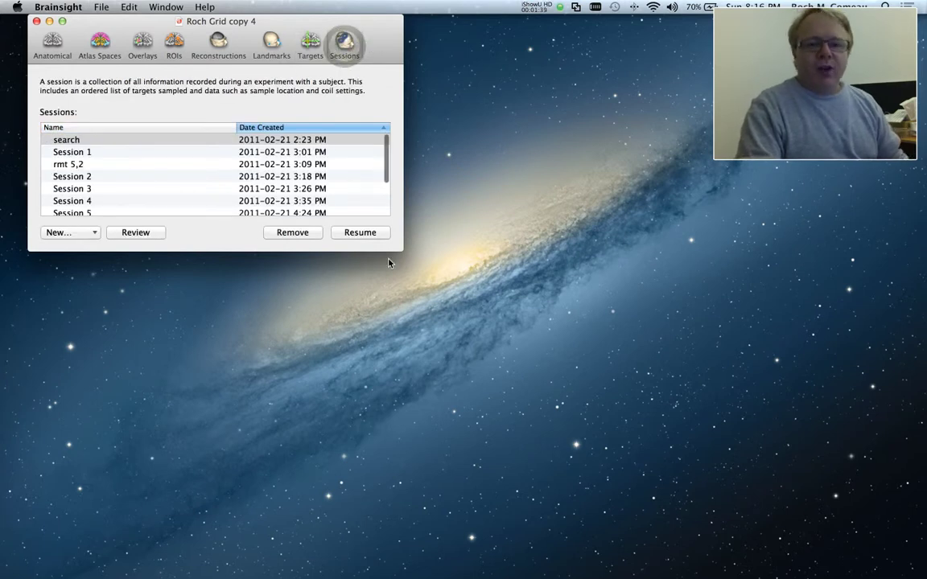
left_click_drag(400, 248, 406, 312)
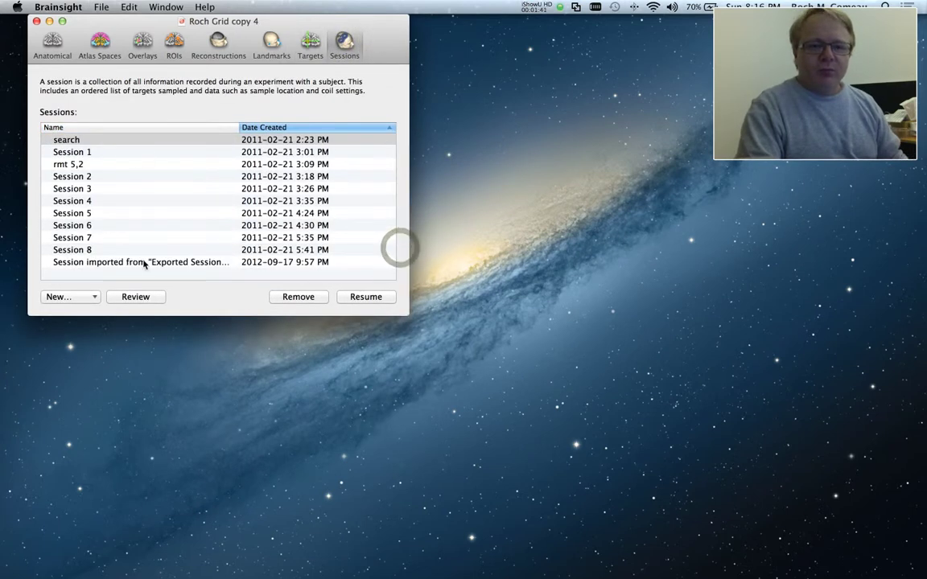
left_click(96, 201)
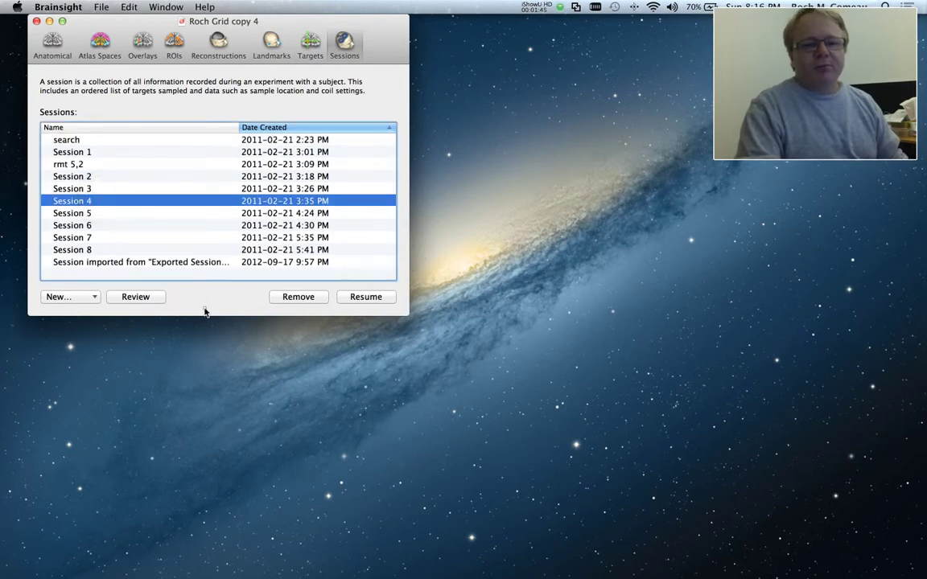
left_click(113, 224)
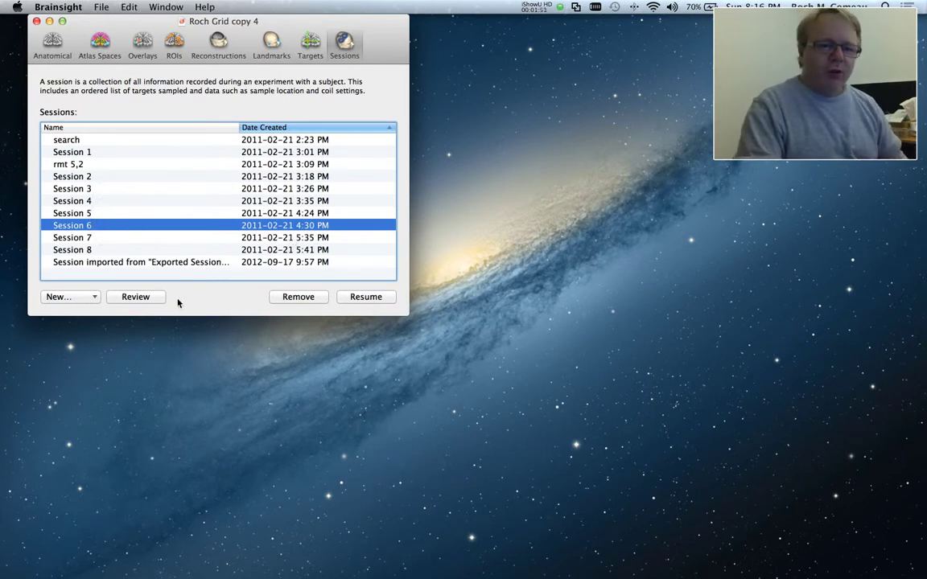
left_click(219, 274)
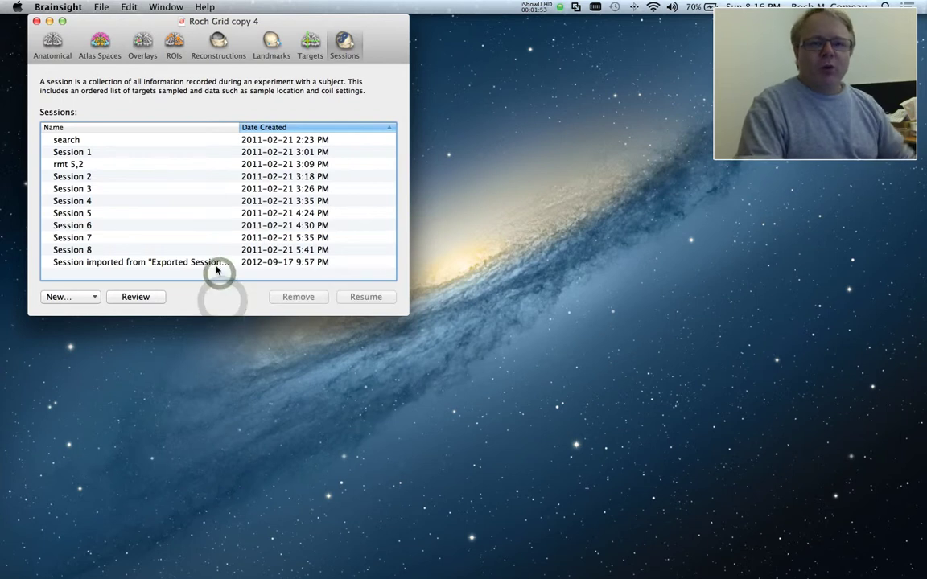
left_click(70, 296)
left_click(35, 394)
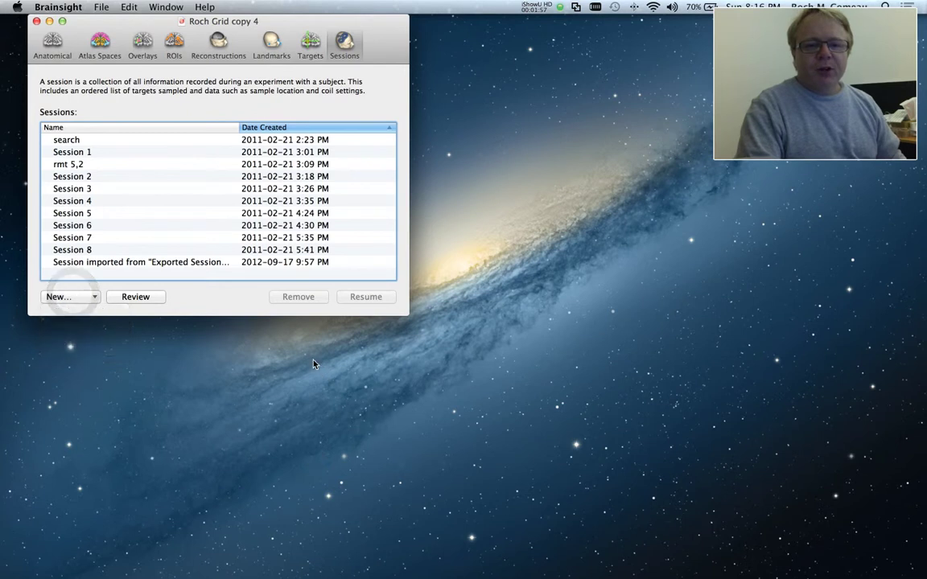
Step: Open the sessions review, widen the brain views past the lists, and rotate the 3D brain sideways
left_click(147, 297)
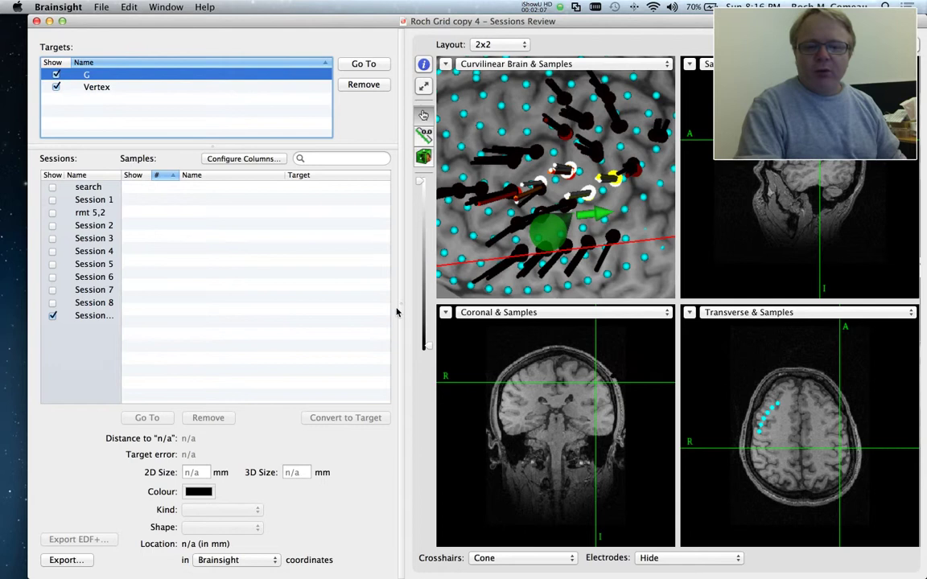
left_click_drag(401, 309, 325, 311)
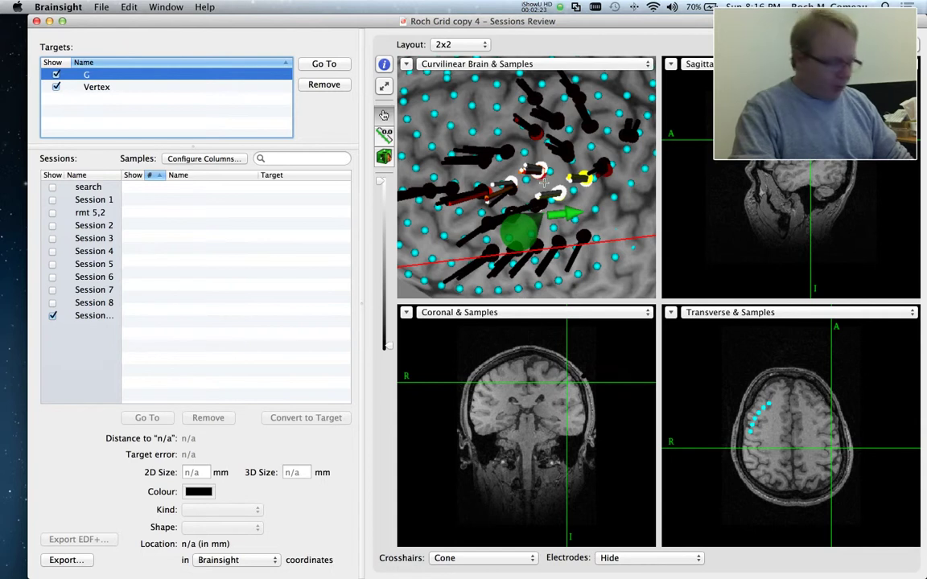
scroll(542, 181, "up", 5)
scroll(541, 182, "down", 5)
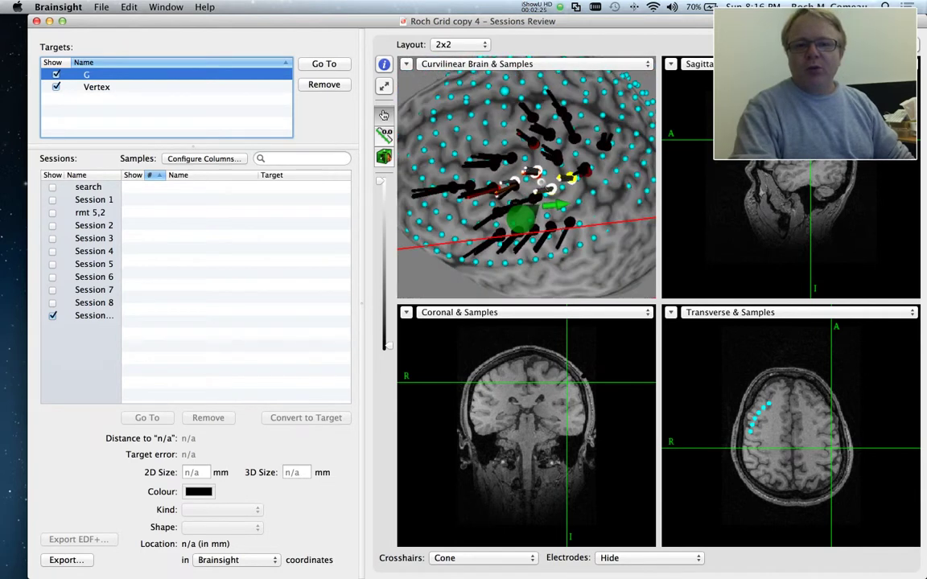
left_click_drag(541, 184, 531, 121)
Step: Try Layout 1|3, return to the 2x2 layout, and rotate the brain to a top-rear view
left_click(471, 46)
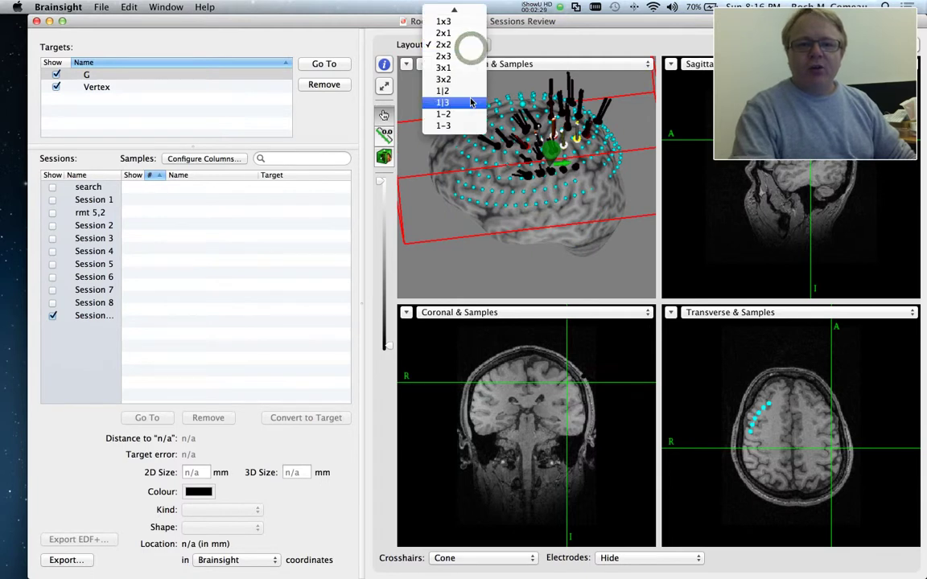
left_click(443, 102)
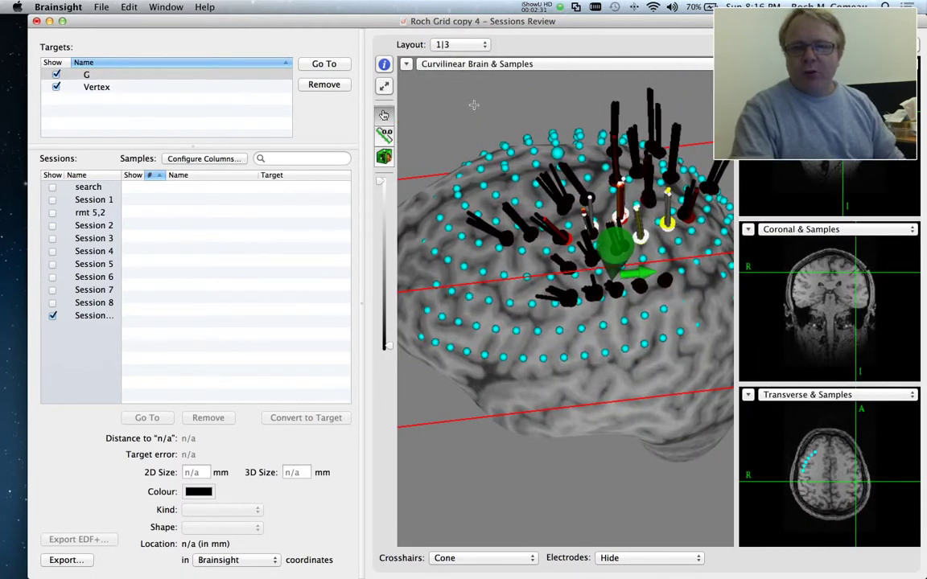
left_click(442, 44)
mouse_move(460, 8)
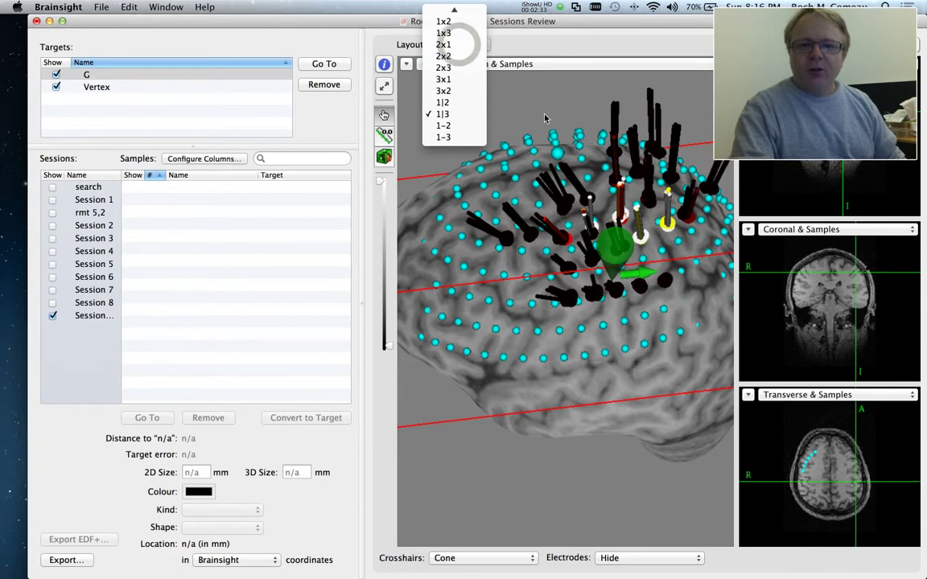
left_click(479, 56)
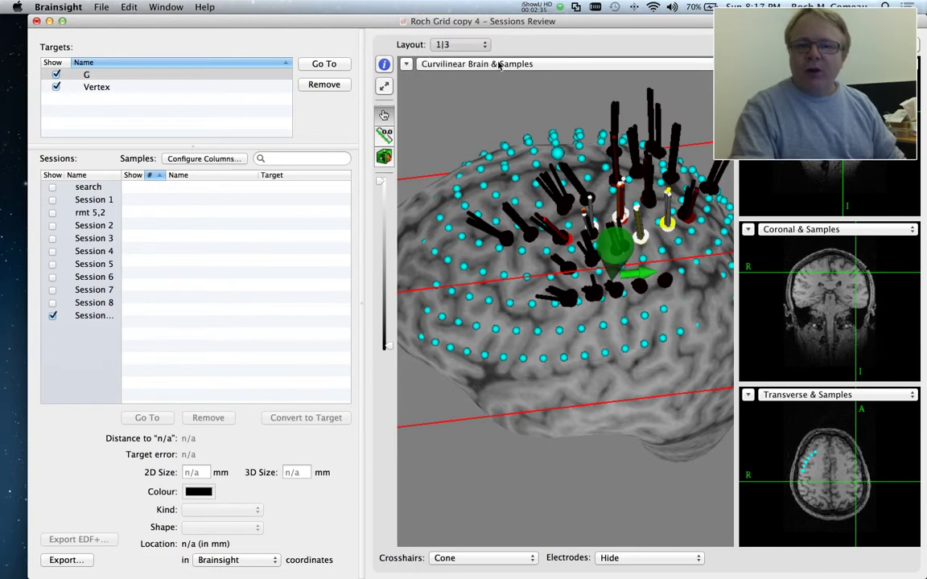
left_click_drag(535, 175, 494, 208)
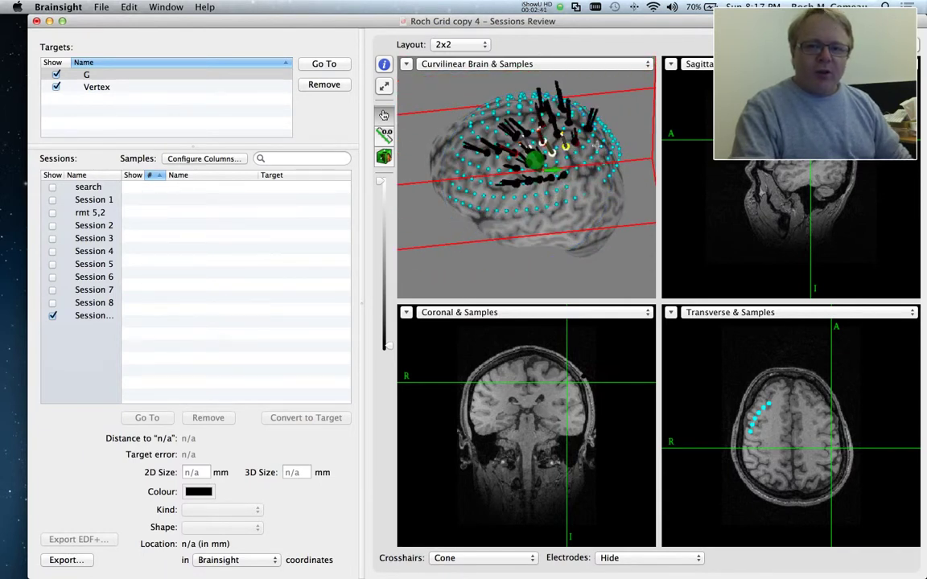
left_click_drag(527, 120, 585, 168)
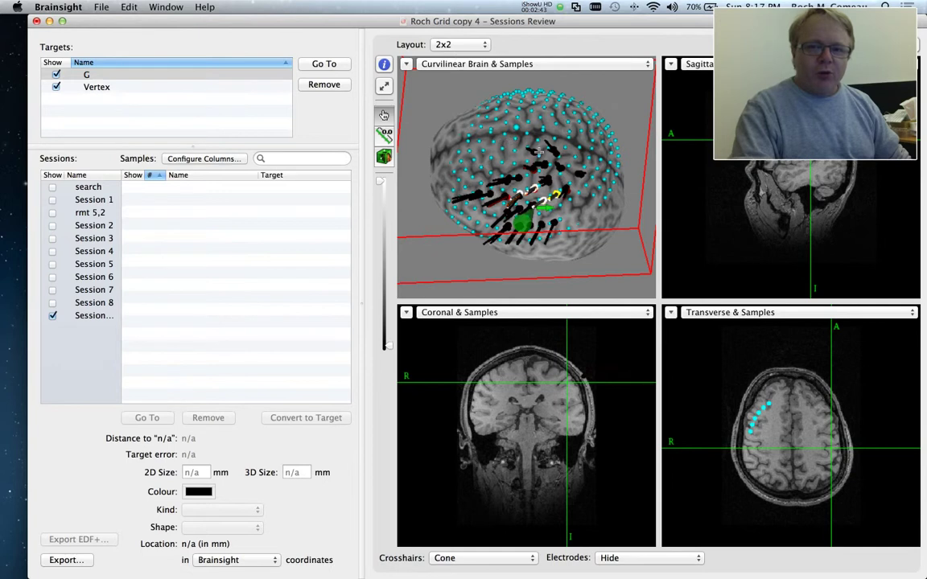
Step: Hide the G and Vertex targets and the imported session's trajectories, then view the brain laterally
left_click(57, 75)
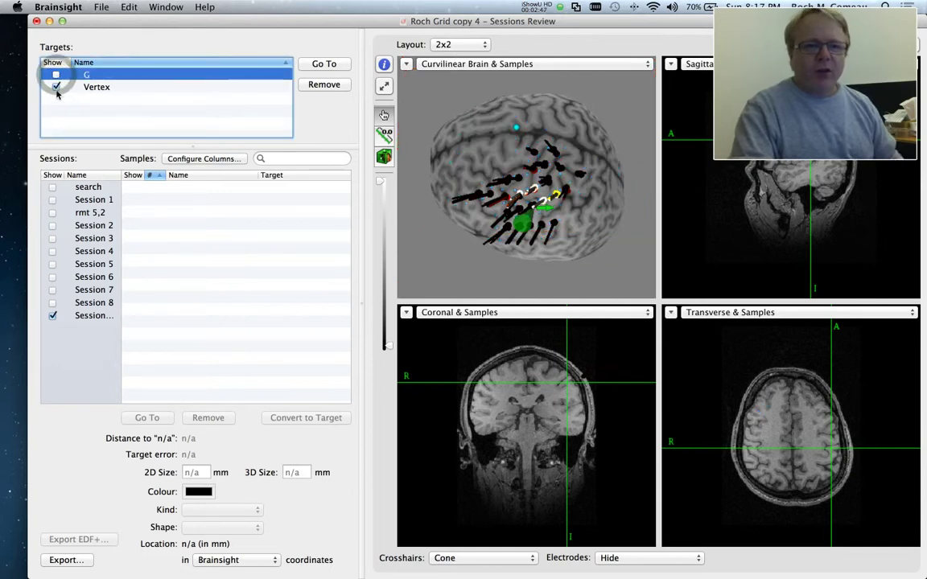
left_click(55, 87)
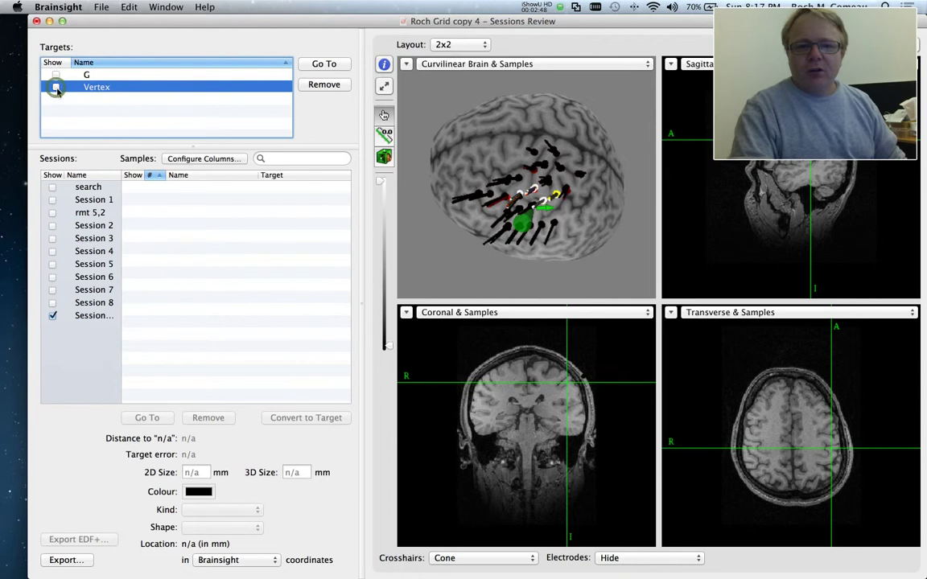
left_click(54, 316)
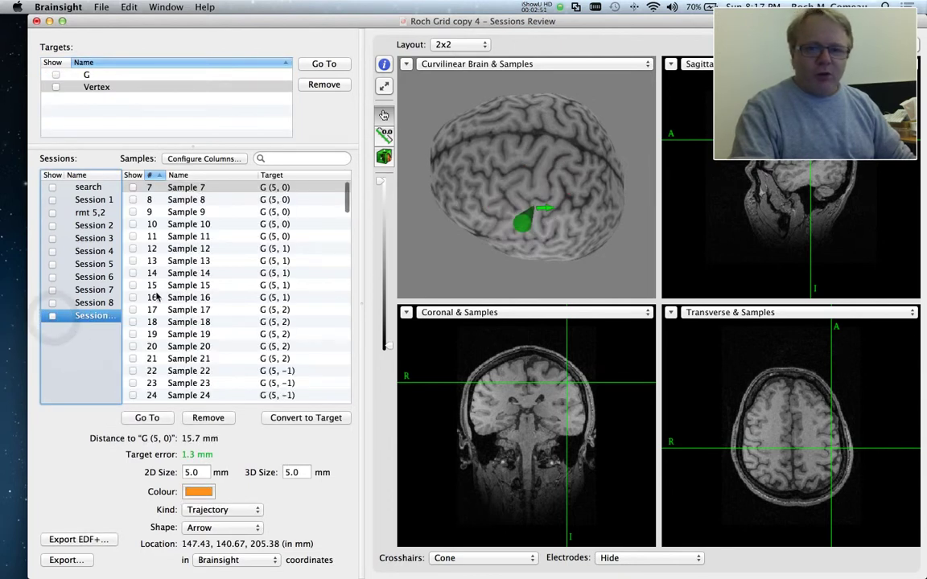
left_click(556, 169)
left_click_drag(556, 170, 459, 217)
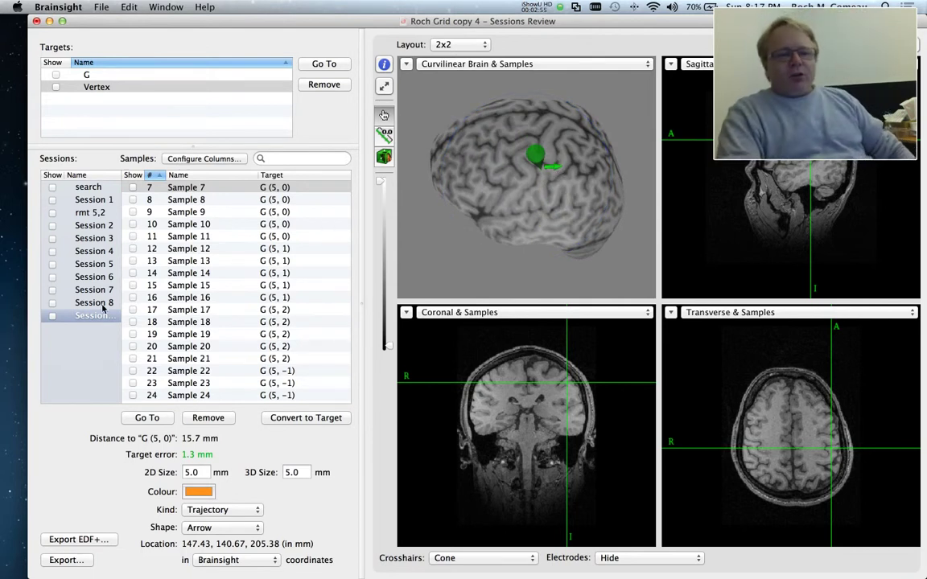
Step: Show the imported session's samples on the brain and toggle Session 5's samples on and off
left_click(52, 317)
left_click(51, 316)
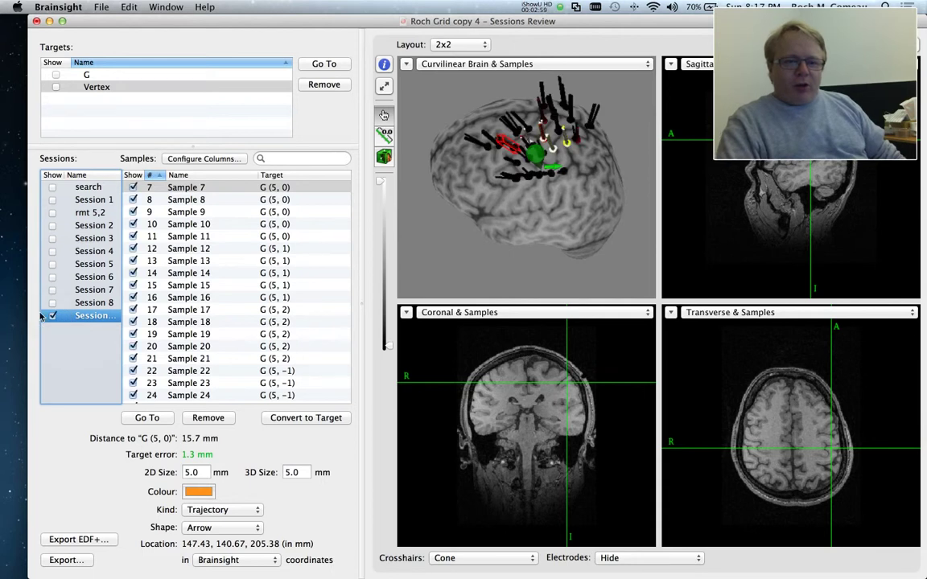
left_click(52, 264)
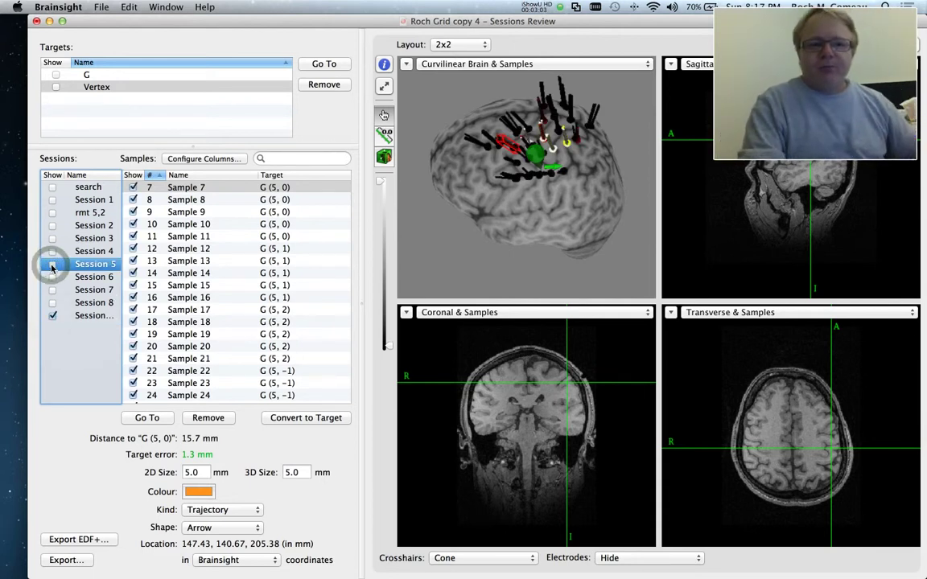
left_click(53, 265)
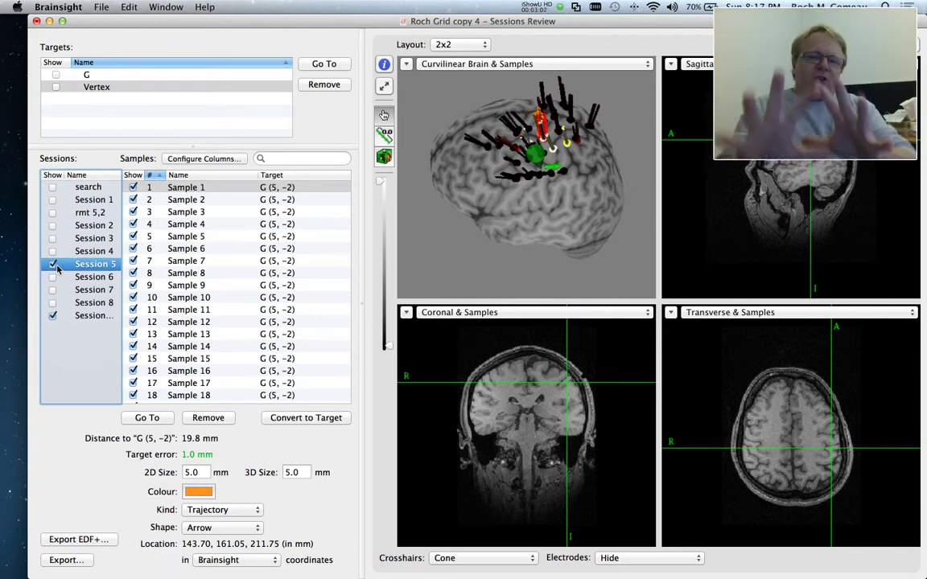
left_click(53, 264)
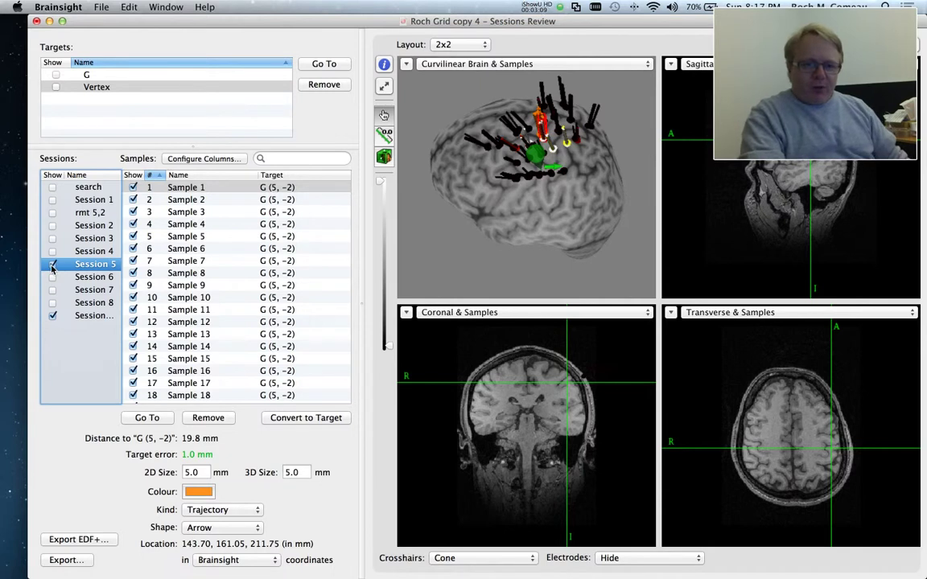
Step: Centre the slice views on Sample 17 of the last session
left_click(90, 316)
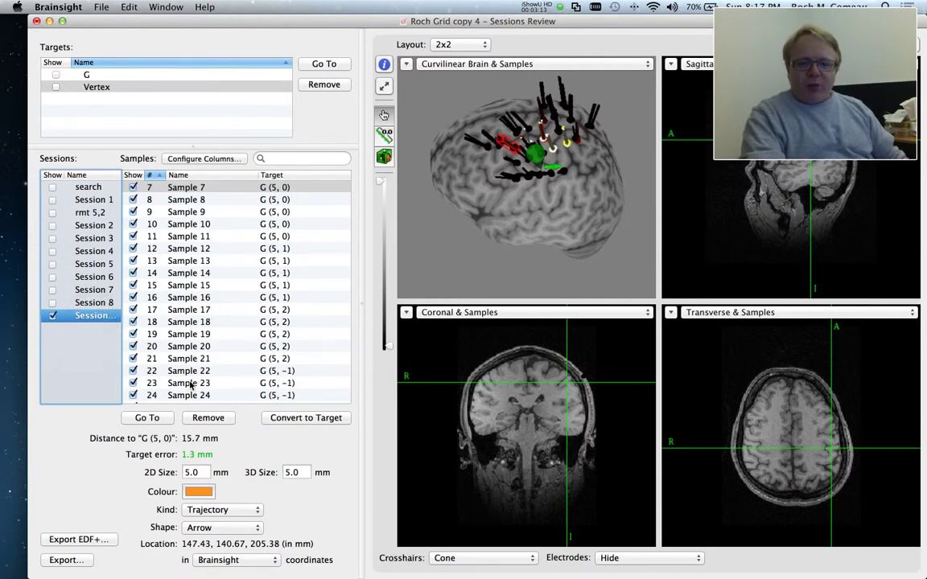
left_click(222, 311)
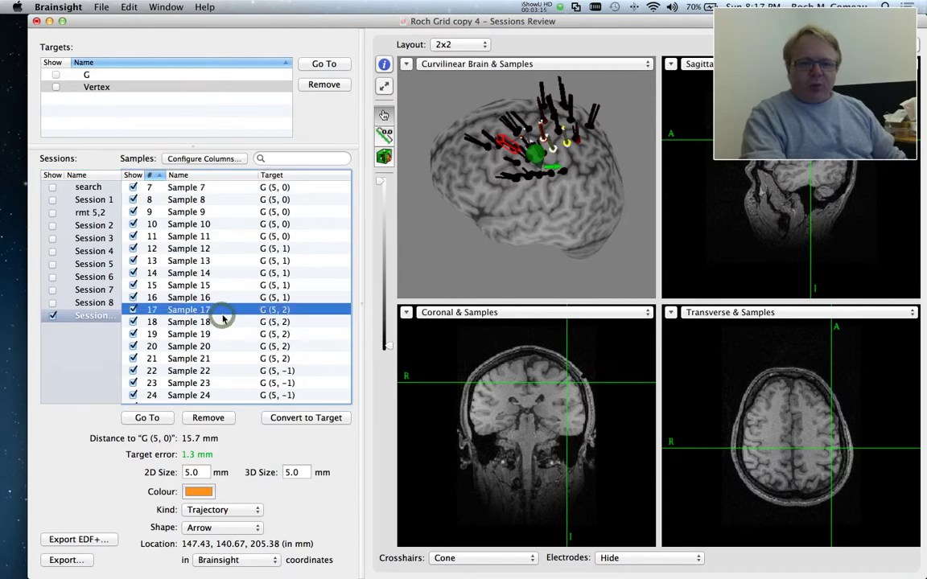
left_click(147, 418)
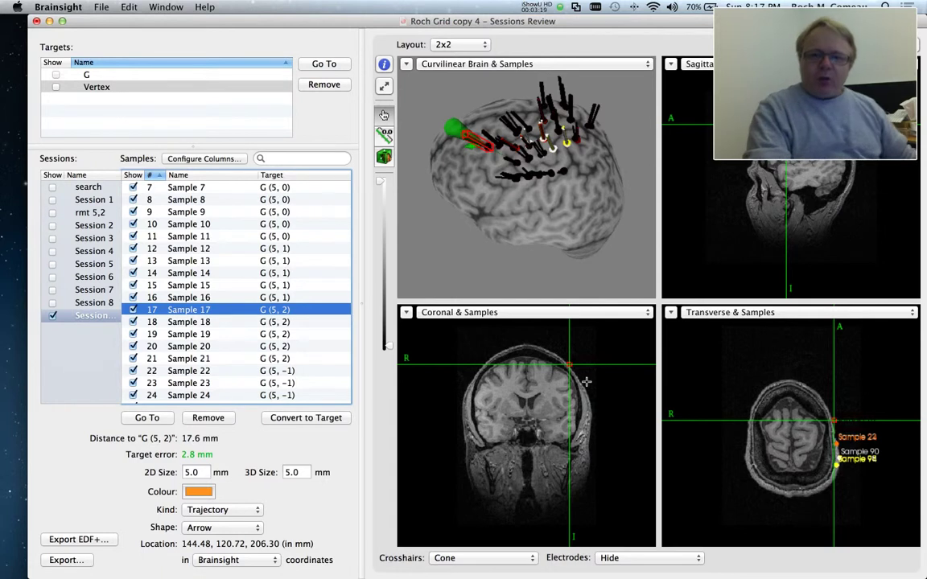
Step: Set the panels to Inline & Samples, Inline 90 & Samples and Skin & Samples
left_click(698, 64)
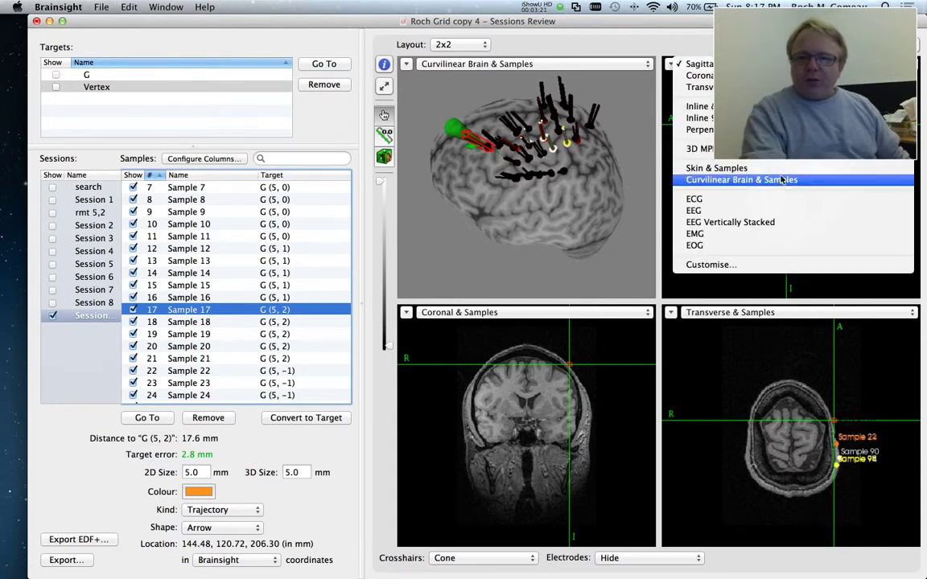
left_click(748, 106)
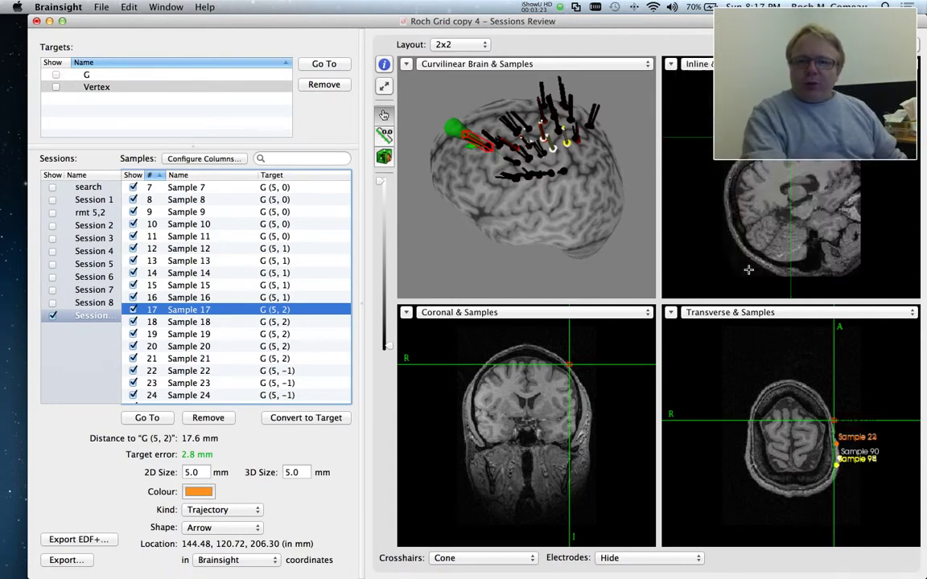
left_click(743, 317)
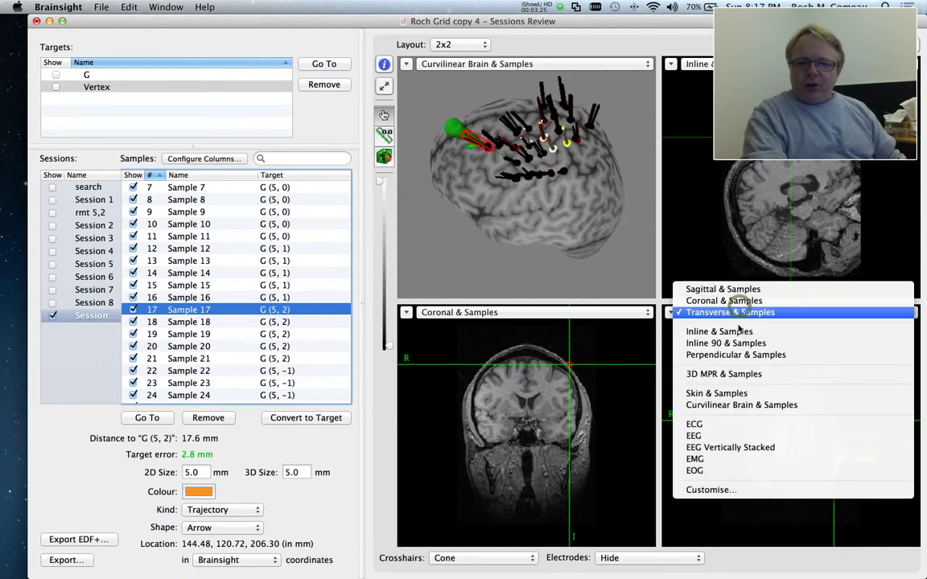
left_click(744, 346)
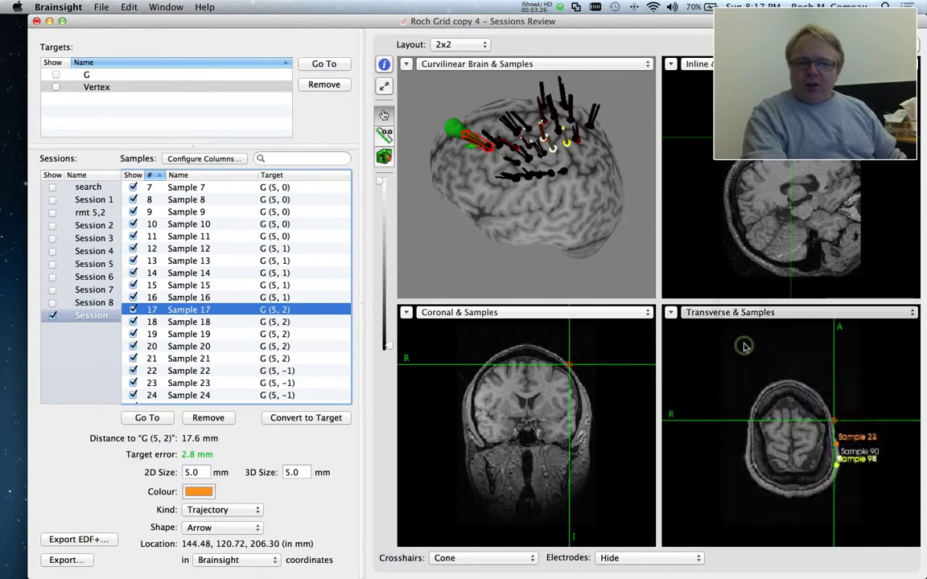
left_click(548, 313)
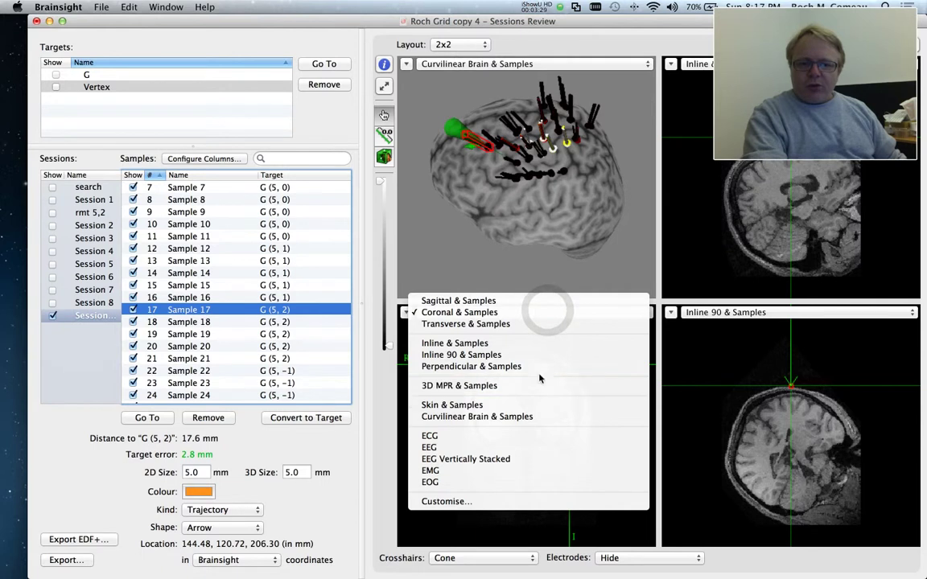
left_click(483, 404)
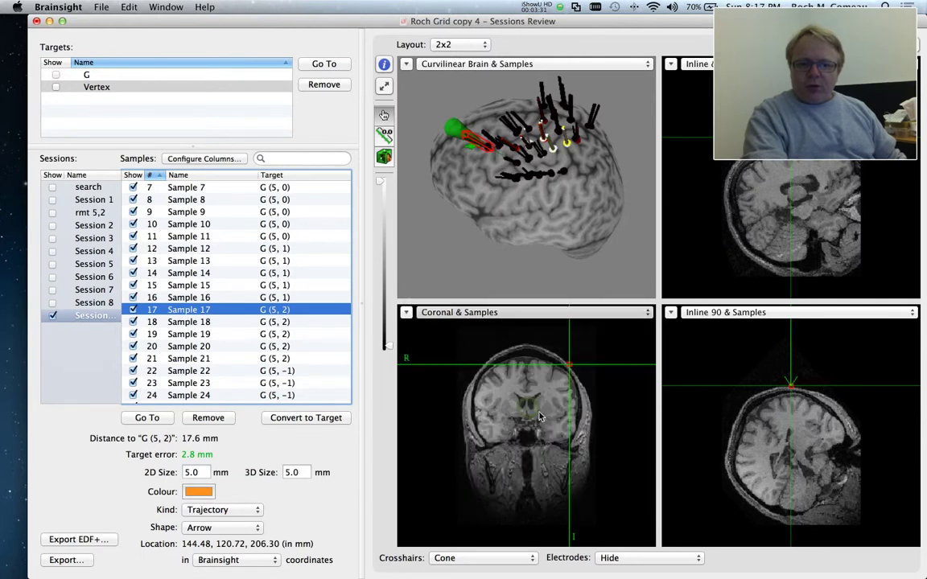
Step: Rotate the skin head and brain to top-down views, then select Sample 19
left_click_drag(550, 389, 507, 434)
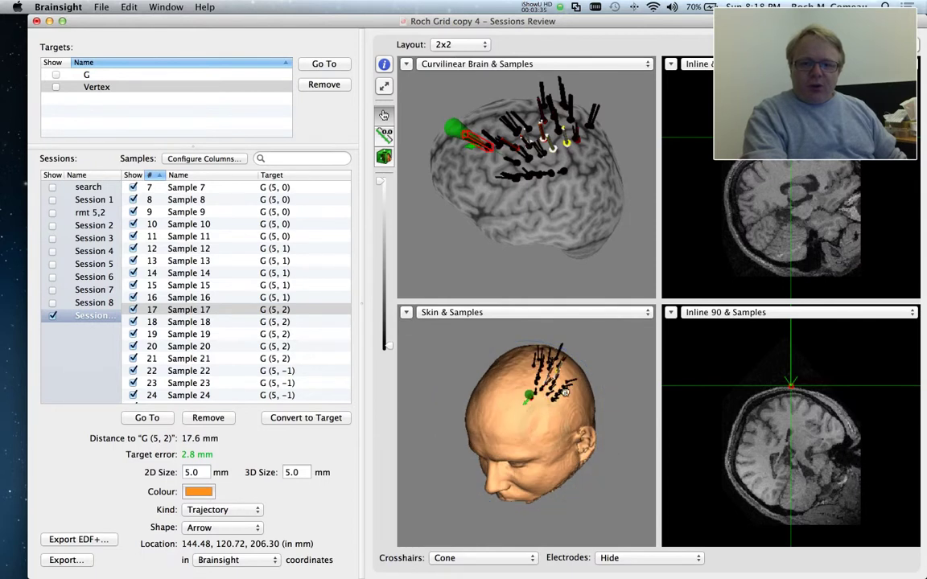
left_click_drag(511, 352, 473, 398)
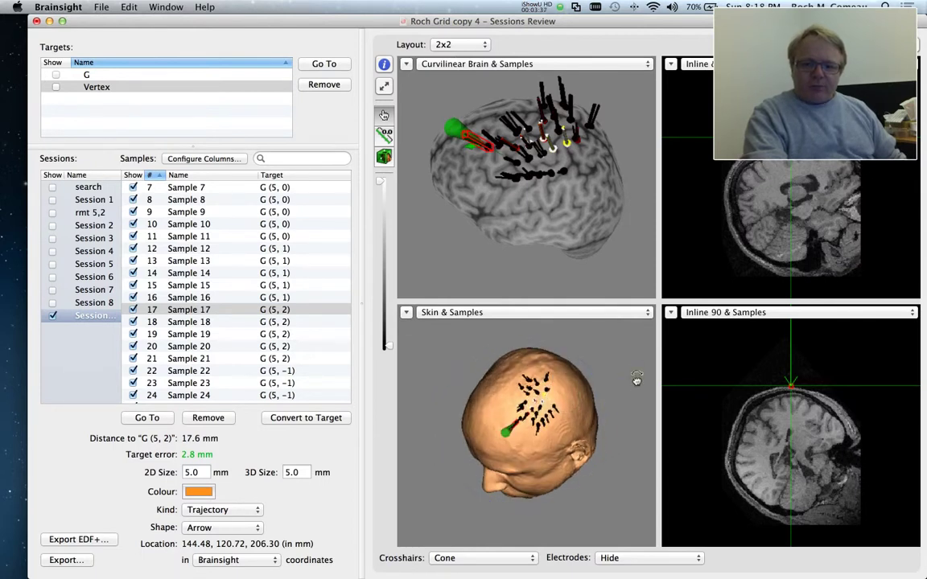
left_click_drag(636, 379, 579, 378)
left_click_drag(523, 112, 537, 179)
left_click(199, 334)
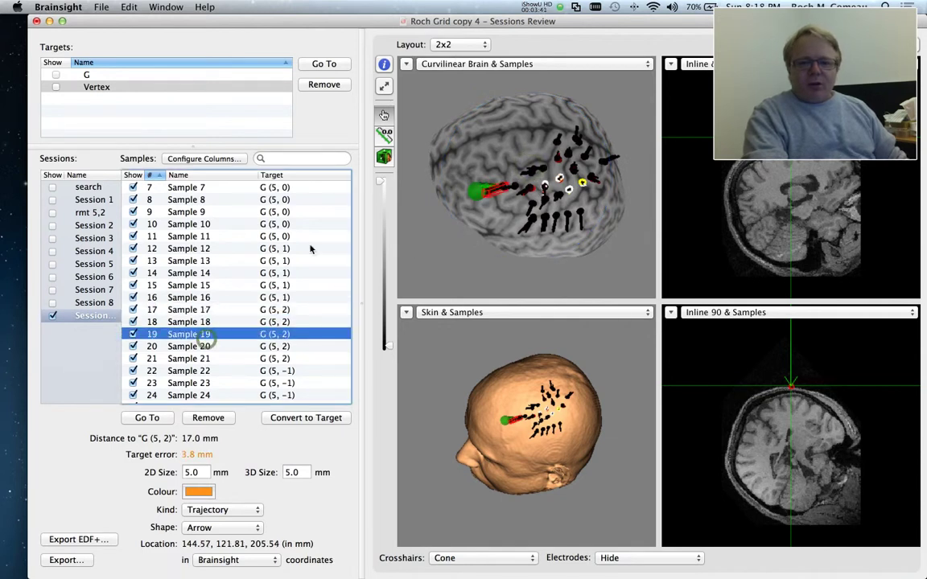
Step: Show EMG in the lower-left panel and step through Samples 14, 12, 9 and 10
left_click(487, 312)
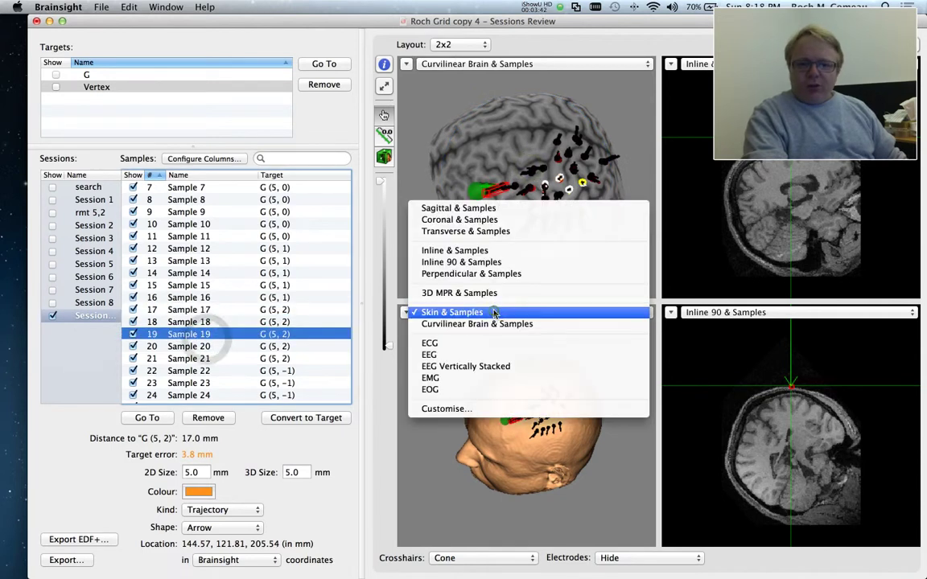
left_click(489, 378)
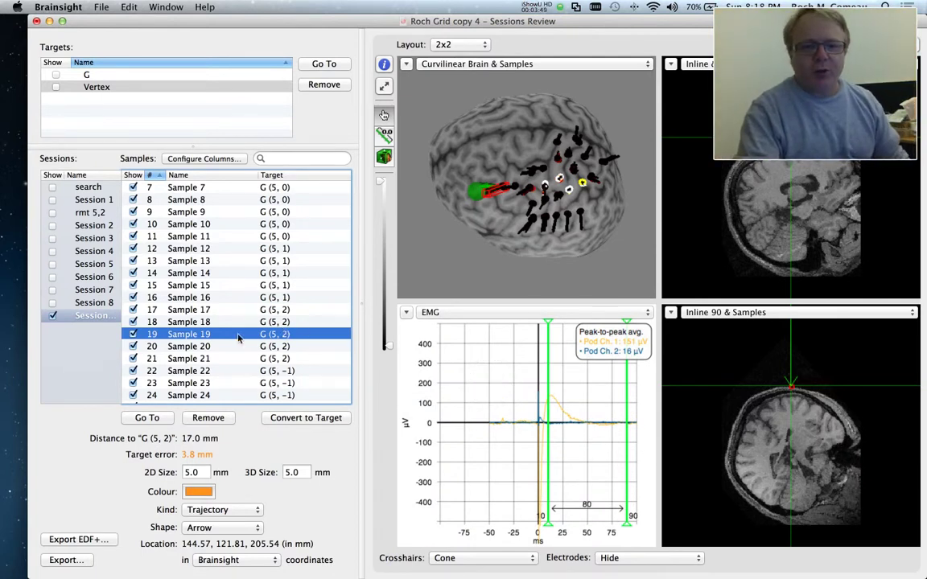
left_click(184, 274)
left_click(184, 274)
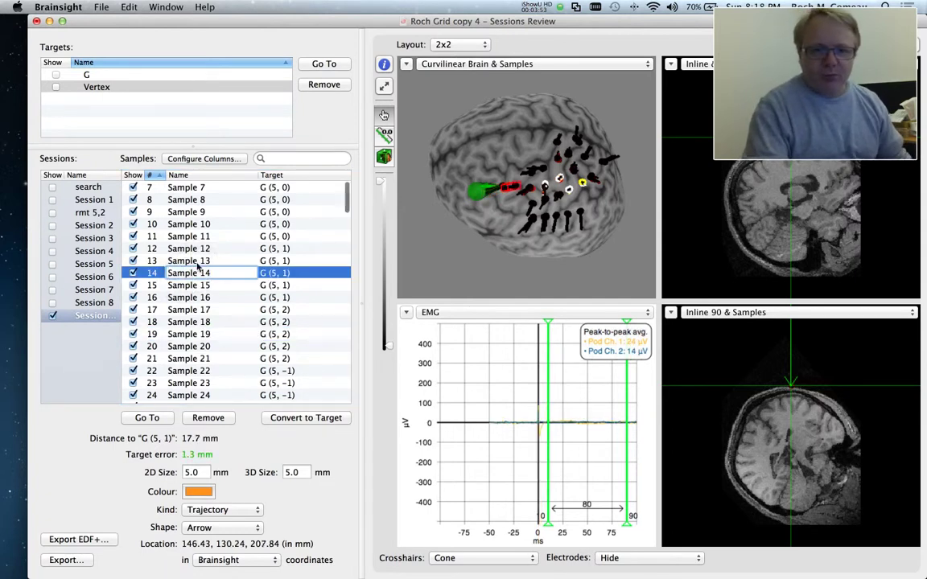
left_click(185, 250)
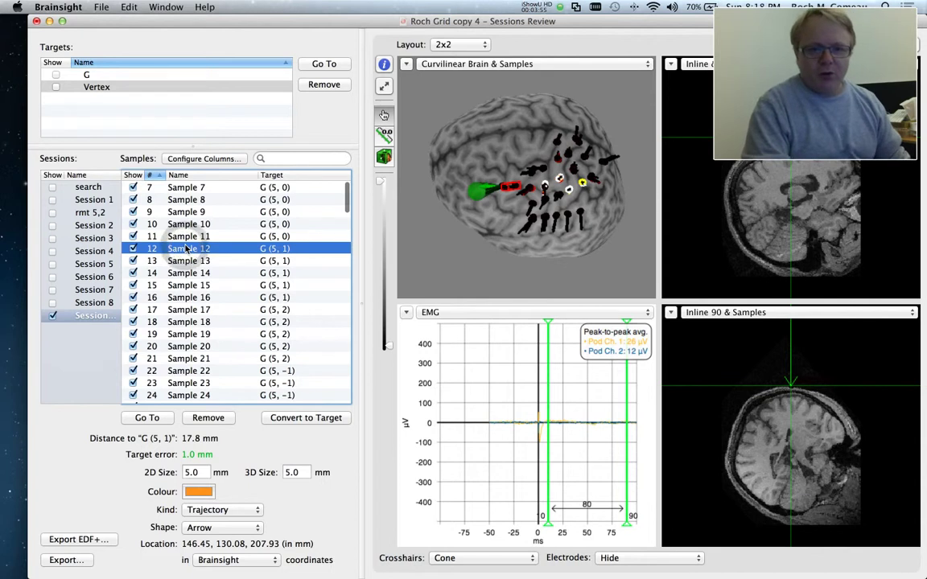
key("Up")
key("Up")
key("Up")
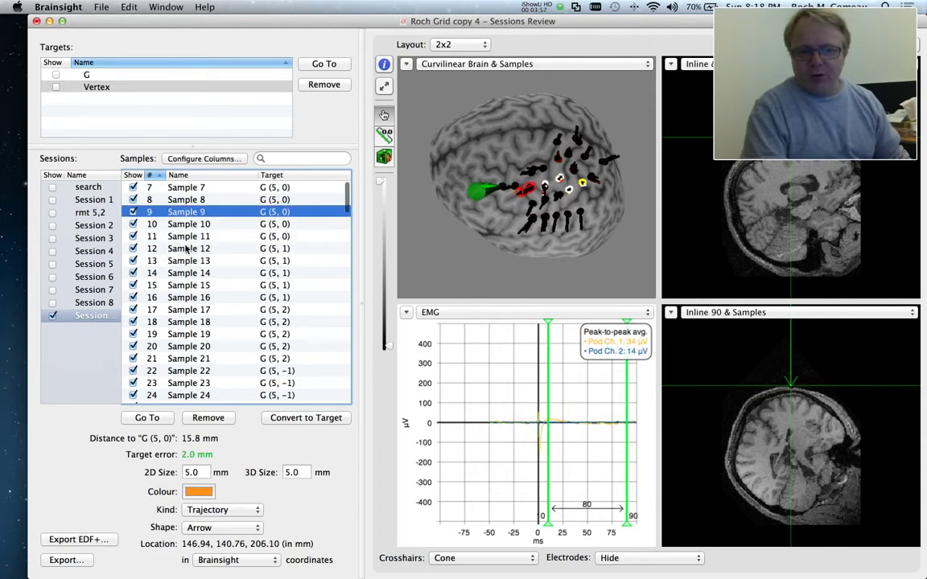
key("Down")
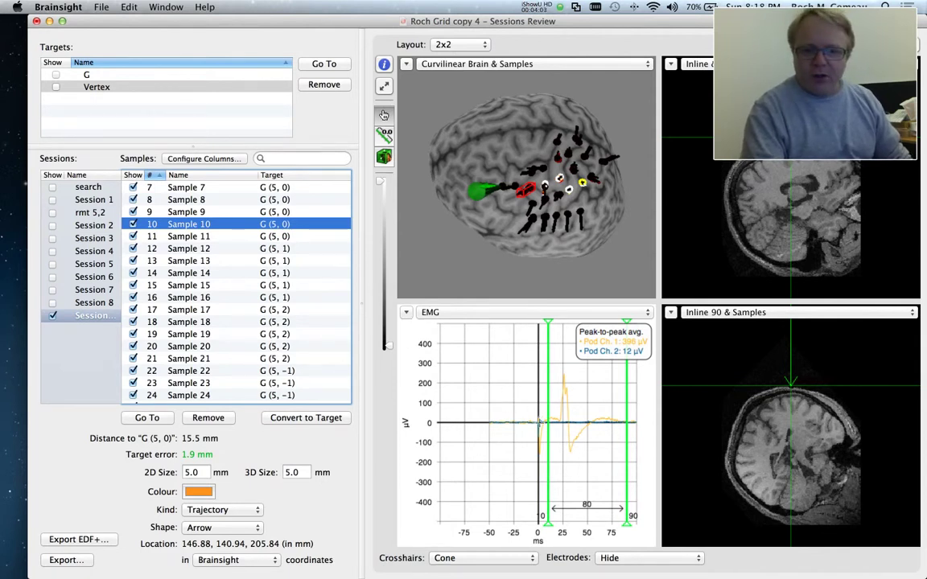
Step: Pan Sample 10's EMG trace, toggle the axis fitting options, and zoom the axes in and out
left_click_drag(596, 424, 546, 424)
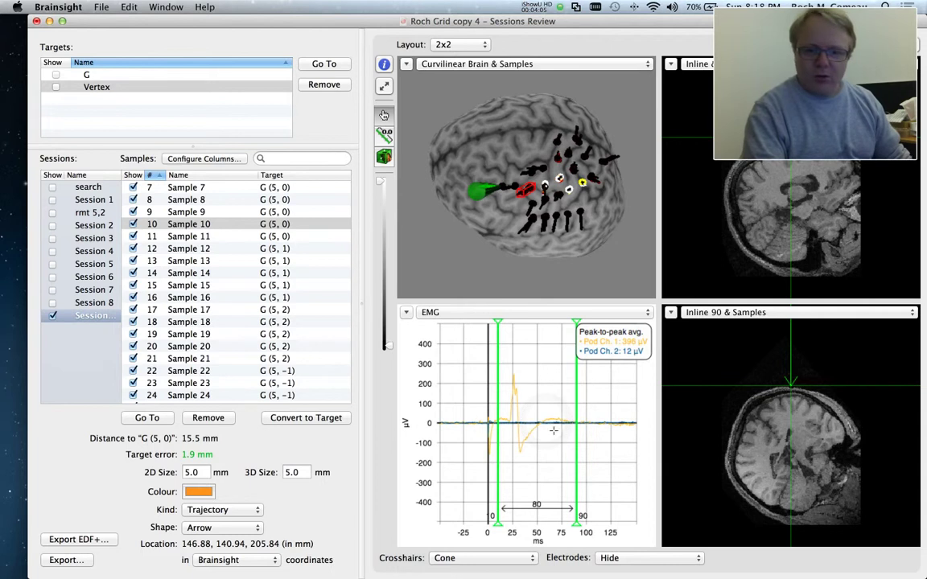
left_click(407, 313)
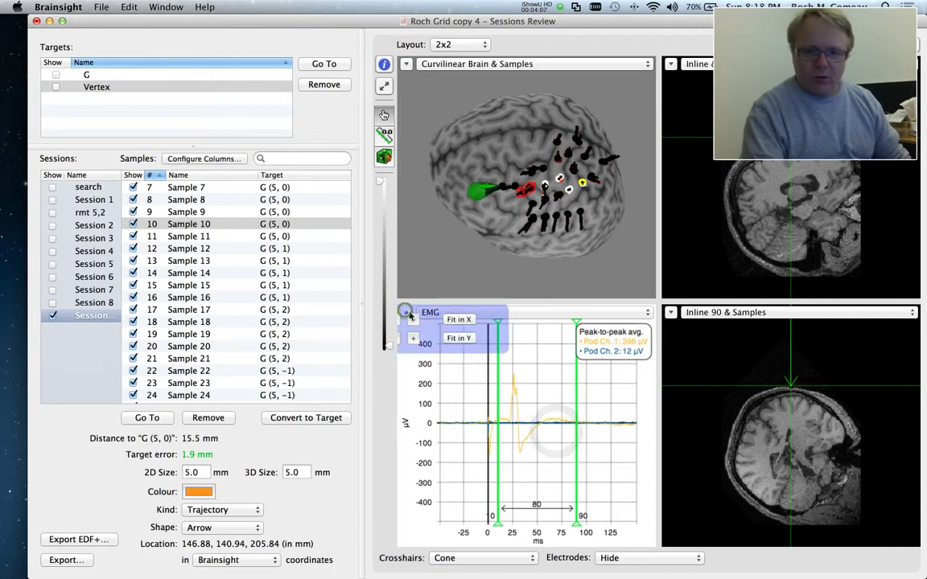
left_click(407, 313)
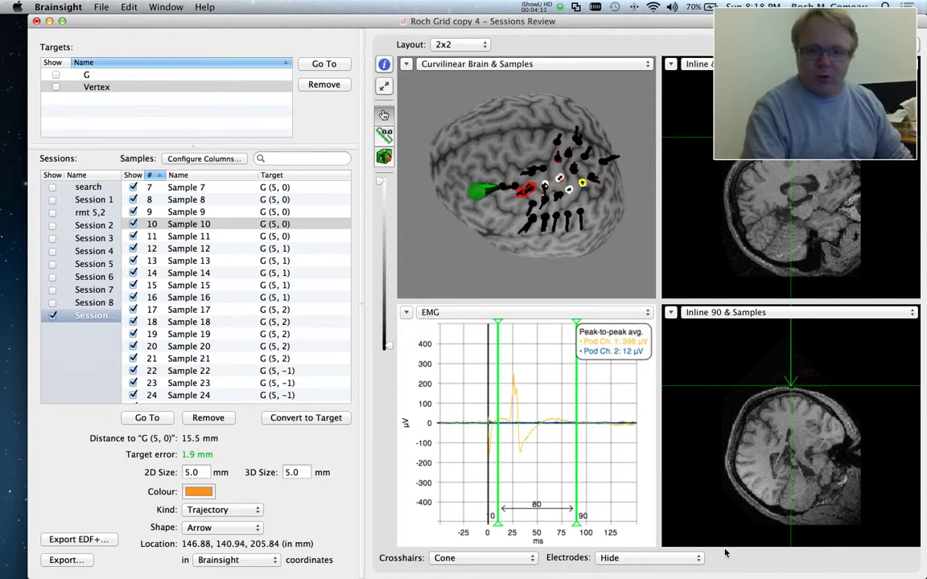
scroll(532, 429, "up", 4)
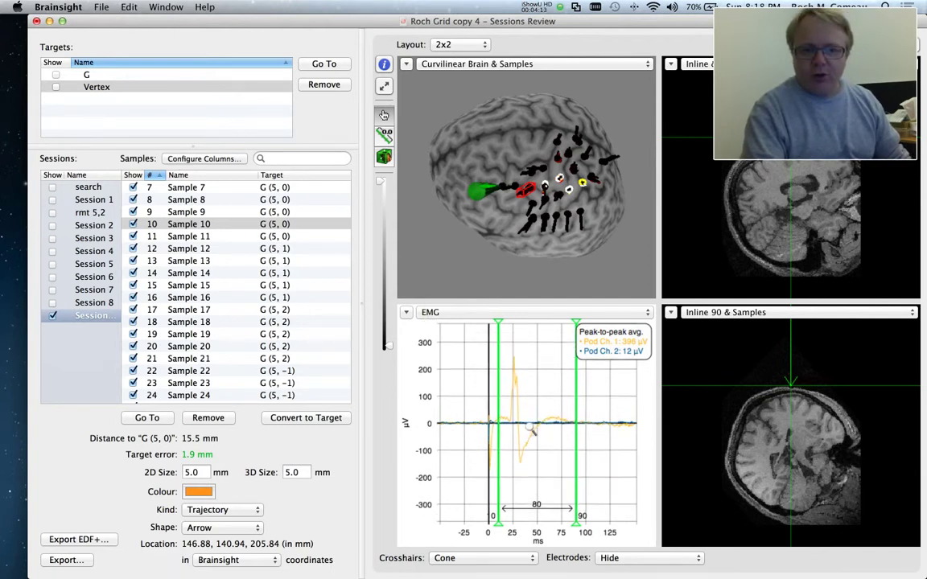
scroll(532, 429, "up", 3)
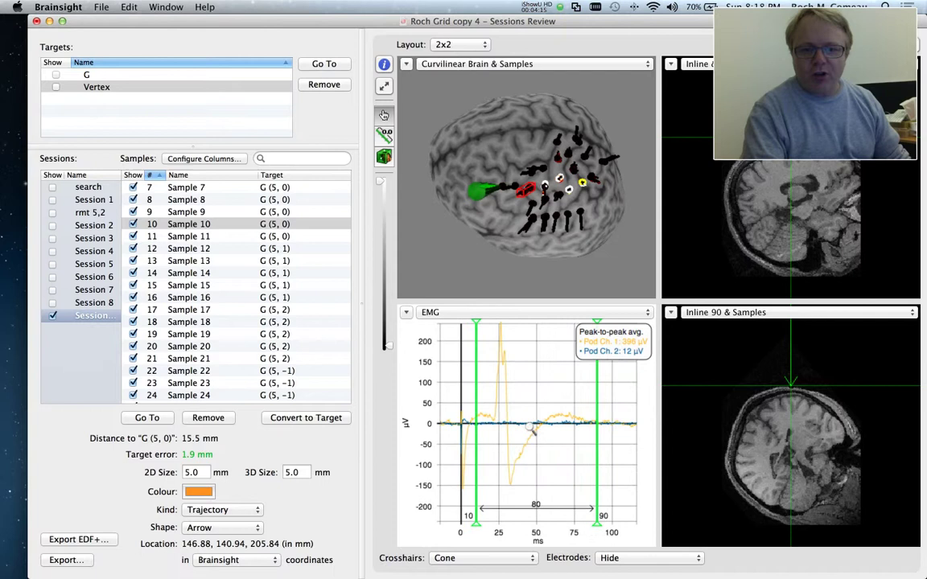
scroll(531, 426, "down", 4)
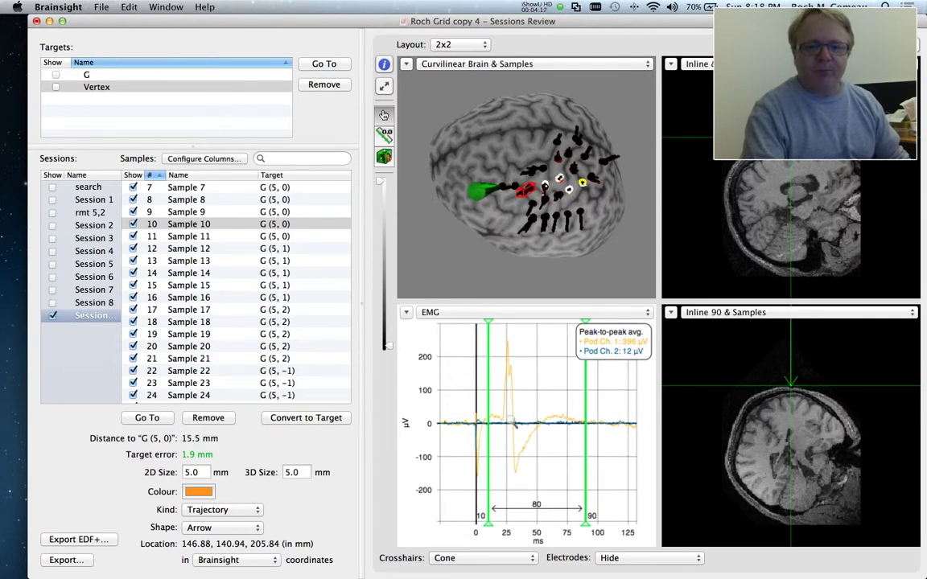
Step: Select Samples 10 to 13 together and rescale the EMG plot
left_click(191, 258, "shift")
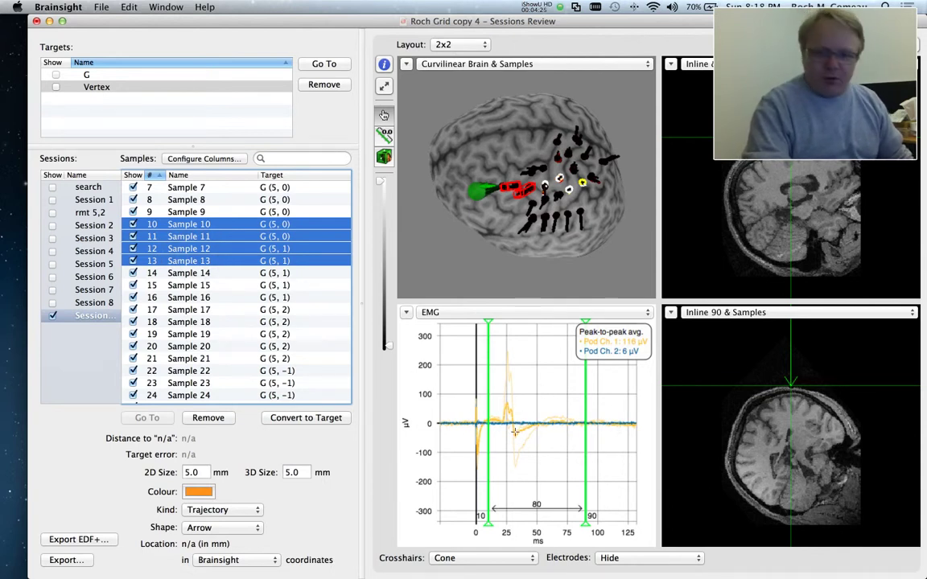
scroll(514, 432, "up", 3)
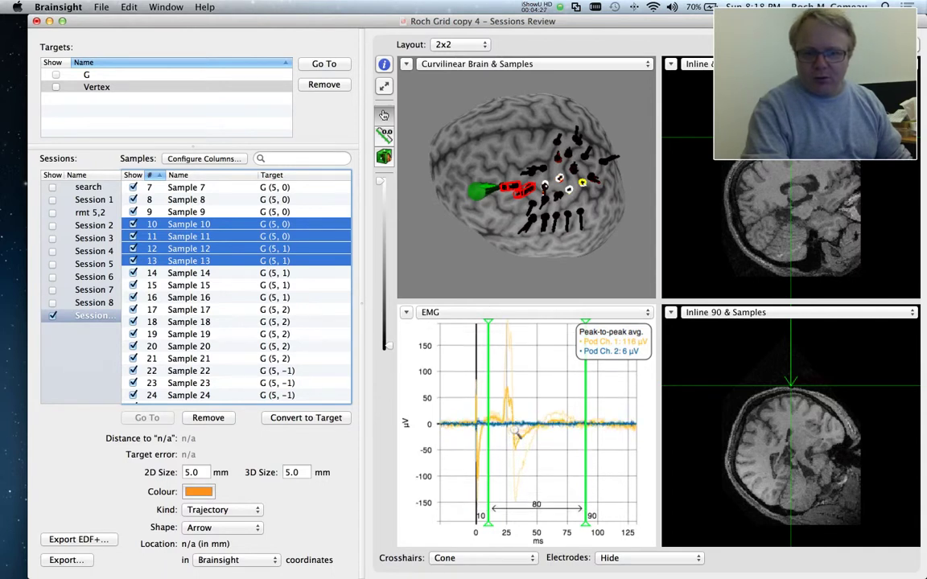
scroll(537, 433, "down", 1)
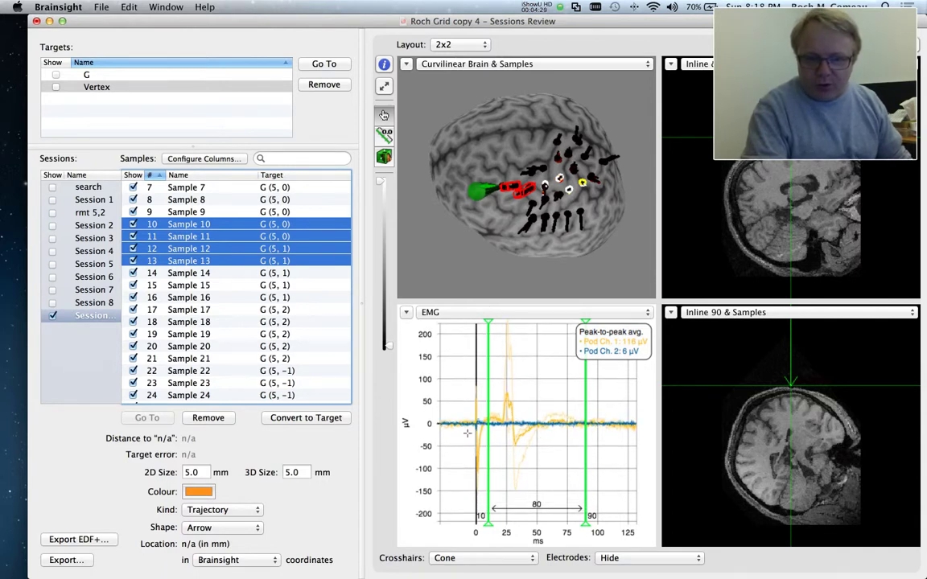
scroll(465, 430, "down", 2)
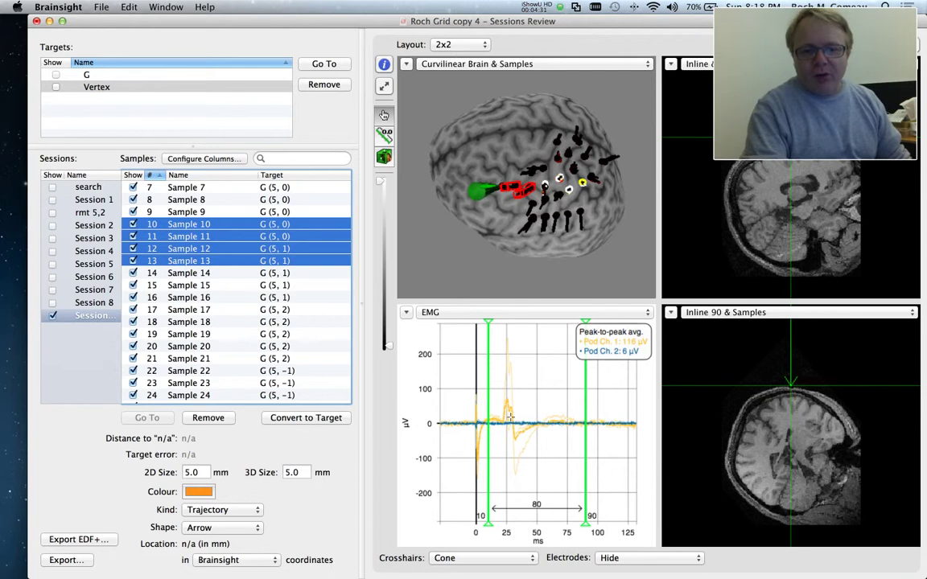
Step: Inspect the EMG responses of Samples 15, 18, 12, 9, 19 and 36
left_click(172, 285)
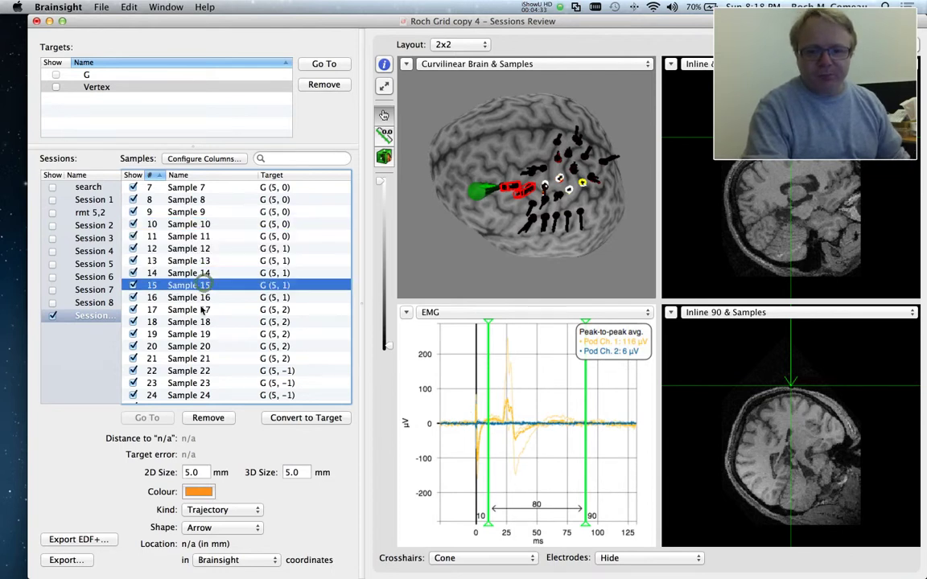
left_click(193, 322)
left_click(200, 249)
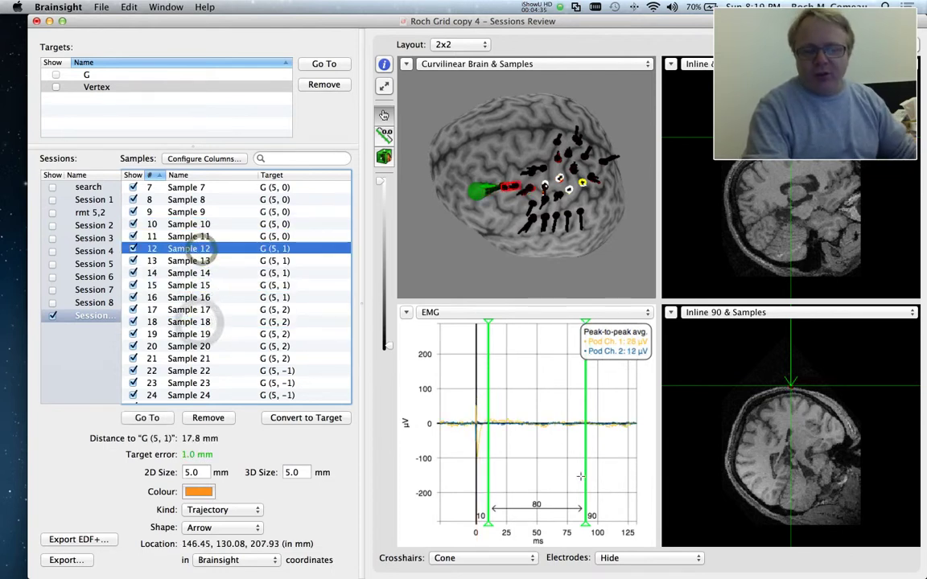
left_click(206, 209)
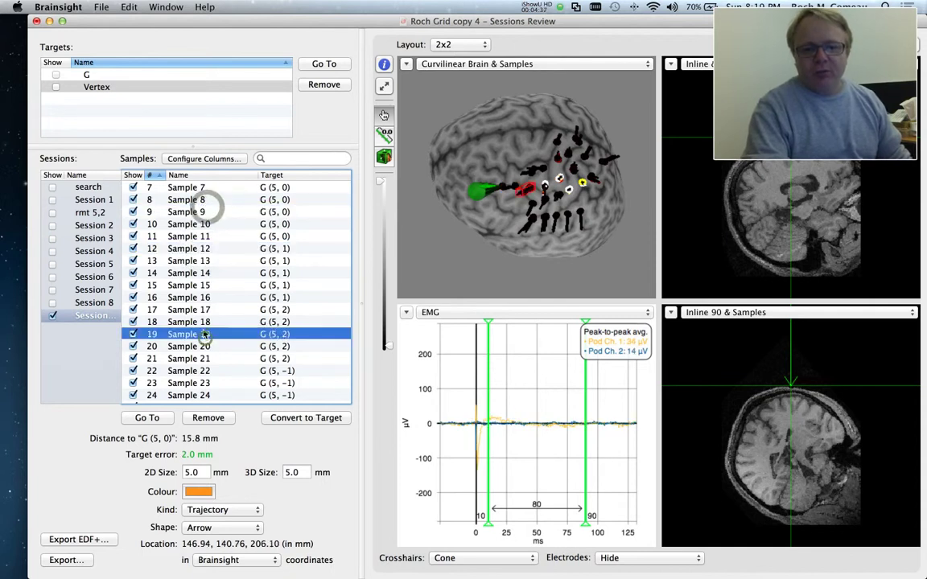
left_click(206, 334)
scroll(205, 336, "down", 5)
left_click(204, 334)
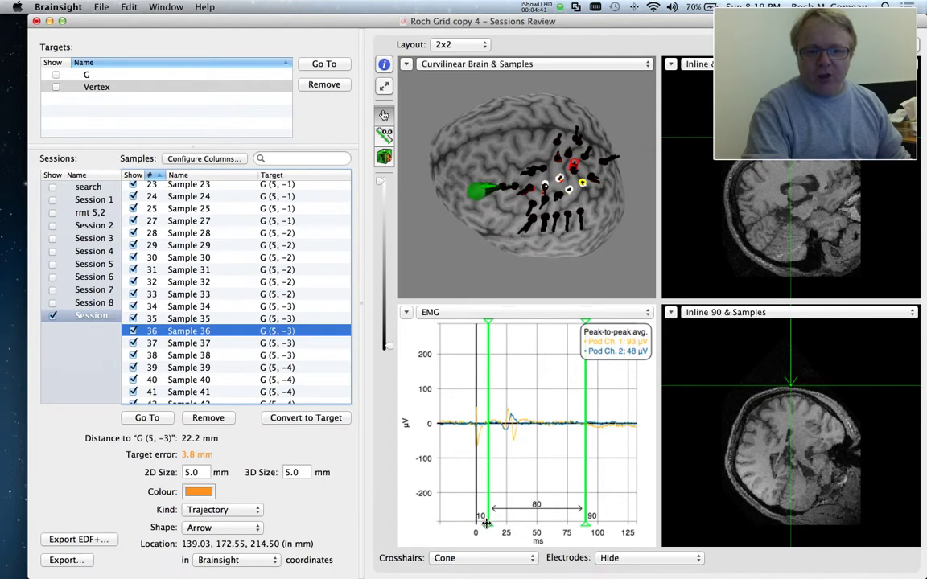
Step: Set the EMG window to 8.8–62.6 ms and inspect Samples 55, 58, 67, 71, 64 and 61
mouse_move(486, 523)
left_mouse_down()
mouse_move(506, 527)
mouse_move(485, 527)
left_mouse_up()
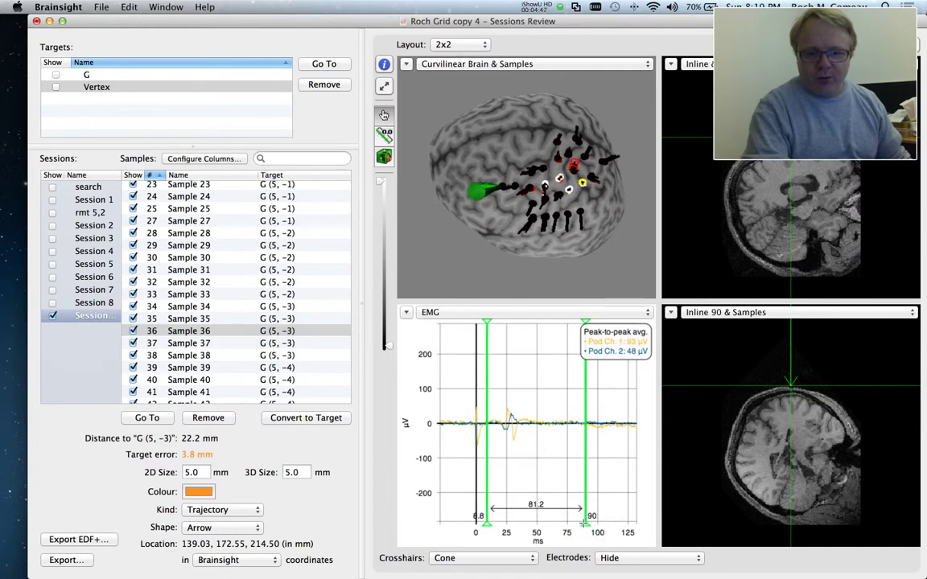
mouse_move(568, 522)
left_mouse_down()
mouse_move(538, 524)
mouse_move(534, 514)
left_mouse_up()
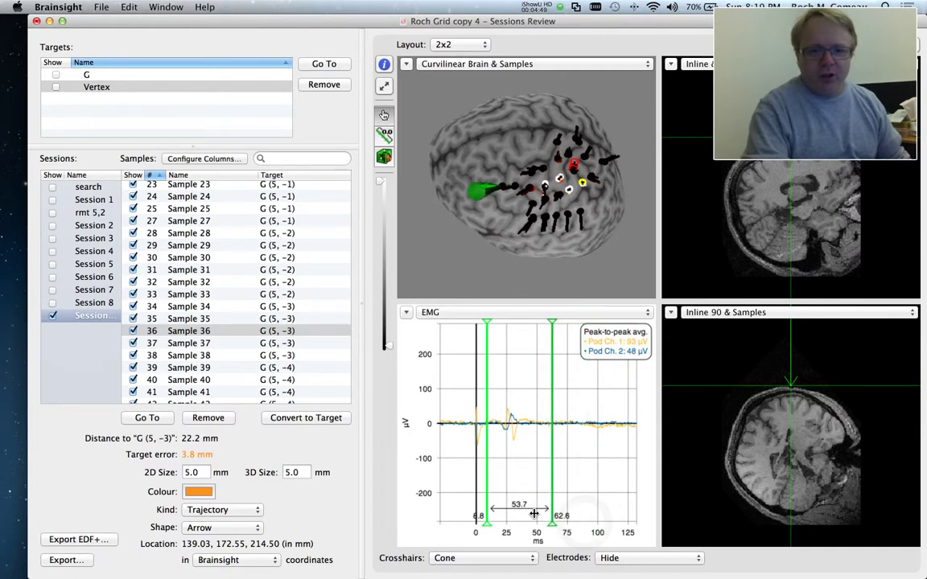
scroll(219, 371, "down", 5)
left_click(208, 338)
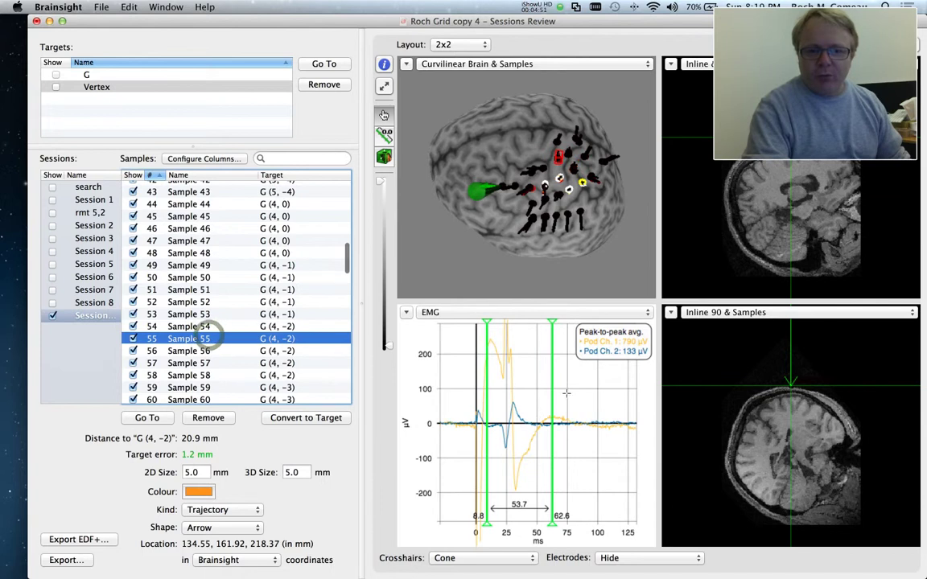
left_click(211, 372)
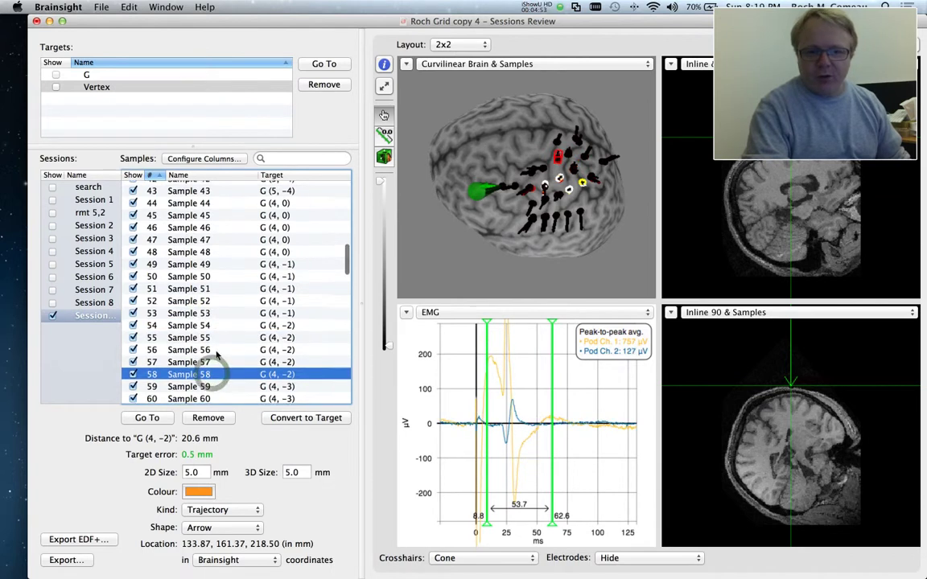
scroll(213, 361, "down", 4)
left_click(199, 328)
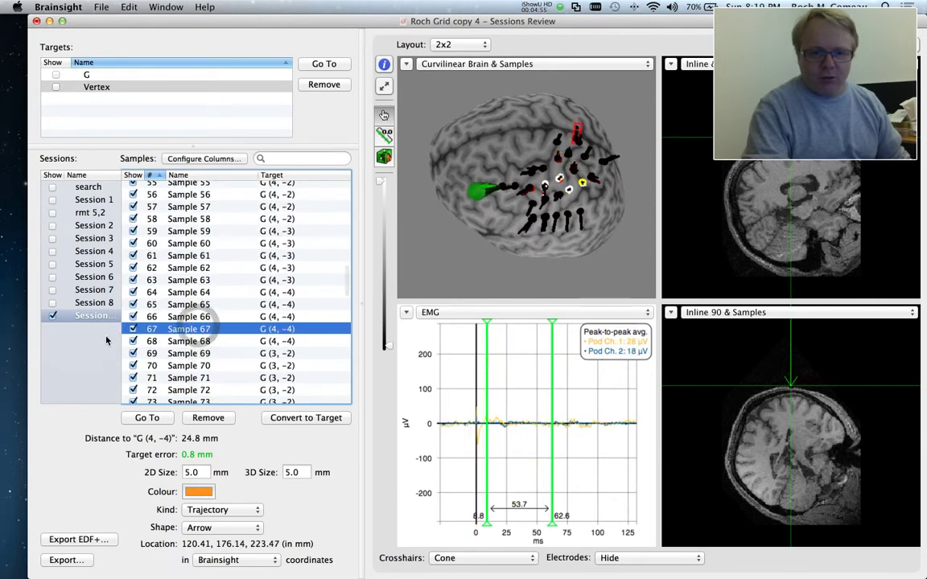
left_click(202, 377)
left_click(214, 292)
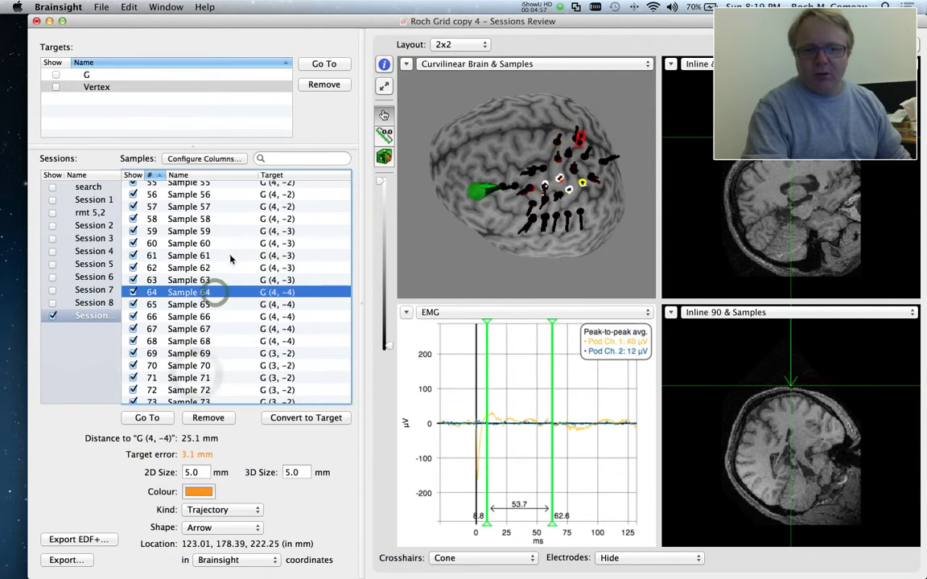
left_click(229, 257)
Step: Inspect Samples 54, 48 and 28's large response, rescaling the EMG plot
scroll(229, 253, "up", 3)
left_click(206, 239)
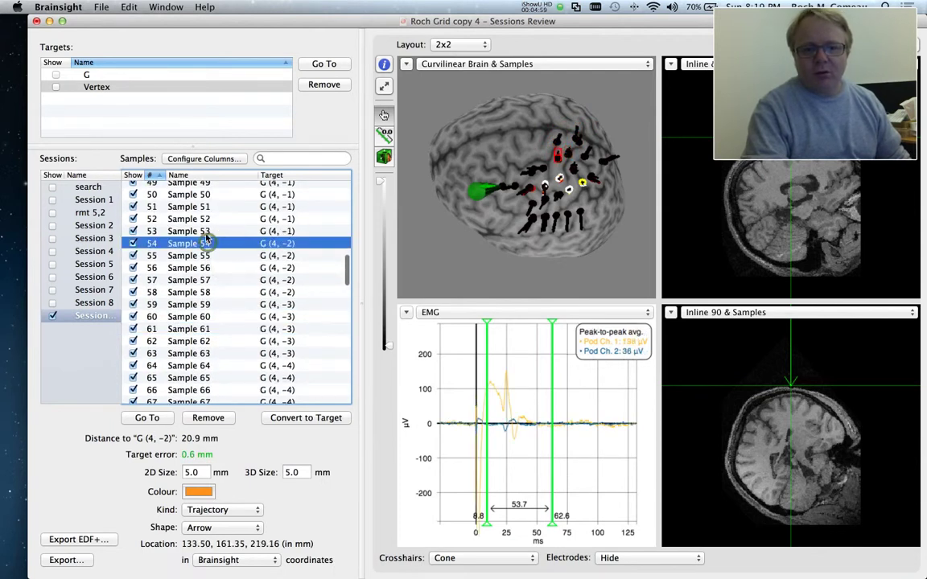
scroll(207, 238, "up", 2)
left_click(202, 211)
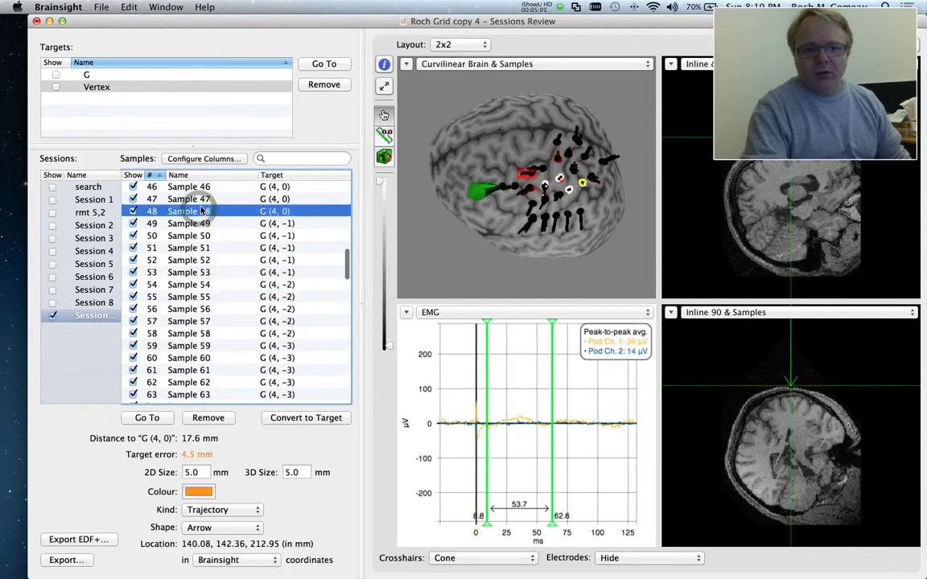
scroll(199, 217, "up", 8)
left_click(191, 229)
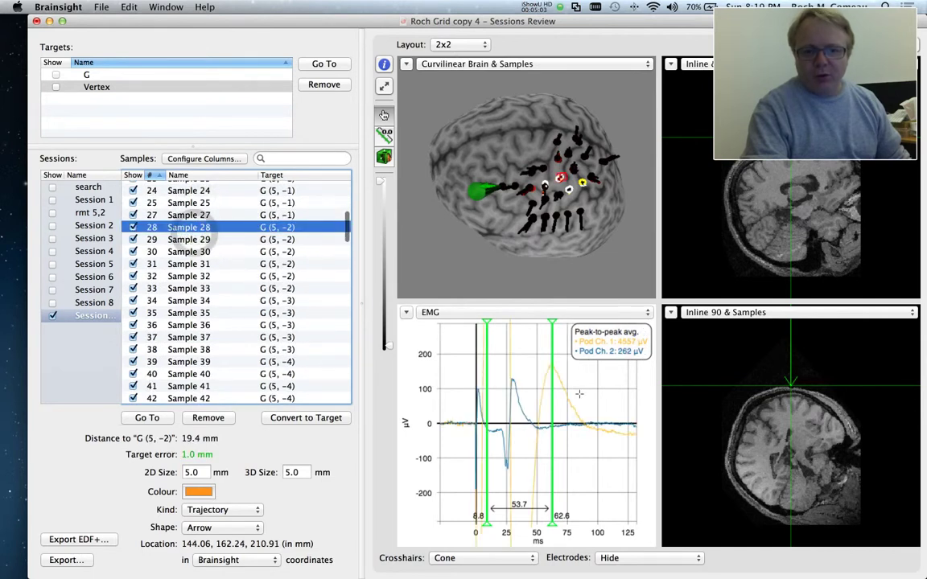
scroll(545, 434, "down", 4)
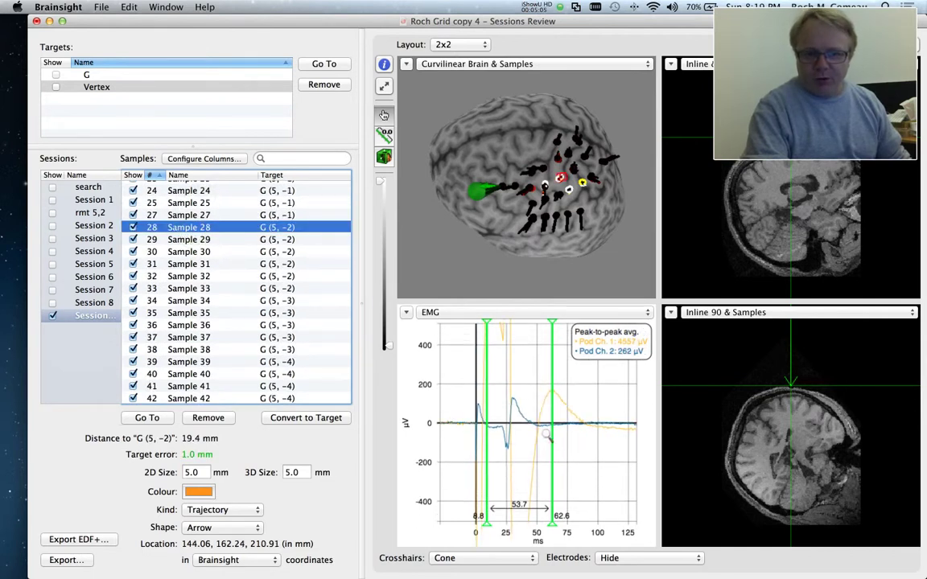
scroll(547, 435, "down", 5)
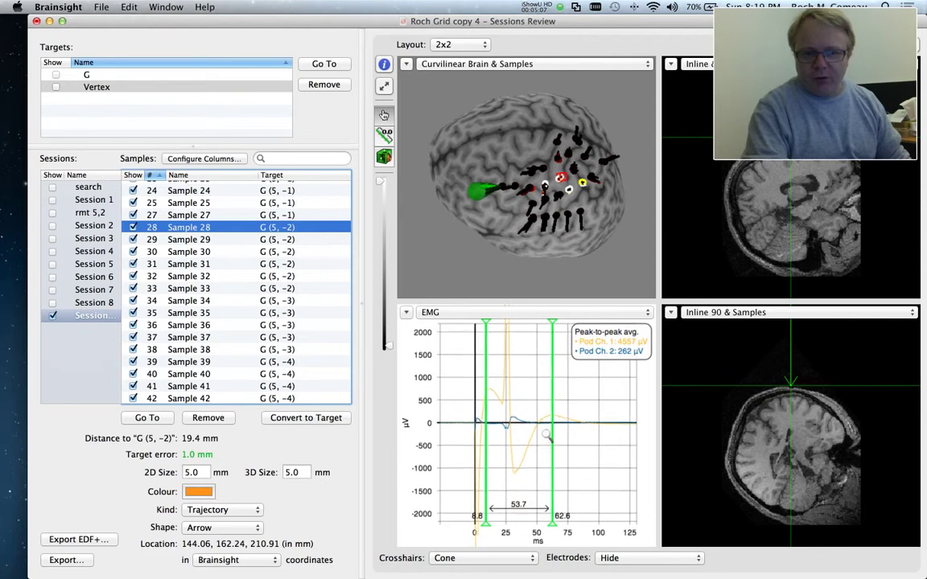
scroll(547, 435, "down", 4)
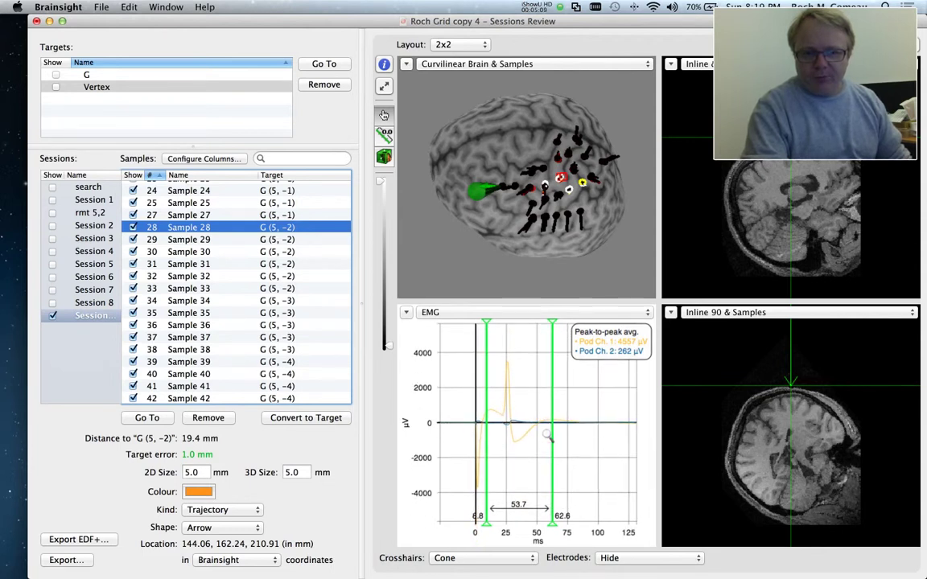
scroll(547, 435, "up", 1)
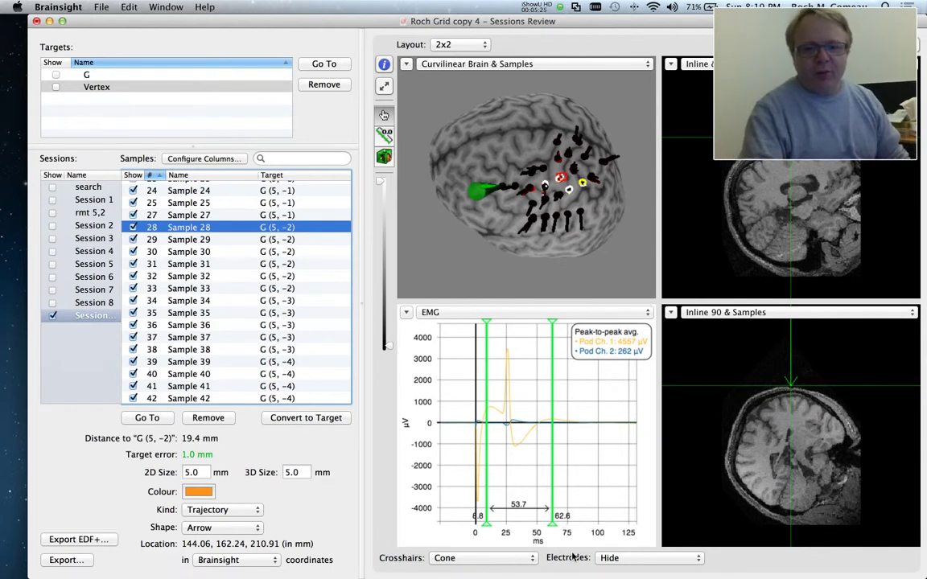
Step: Compare Samples 27, 10, 12, 17, 19 and 23, ending on Sample 27
left_click(180, 215)
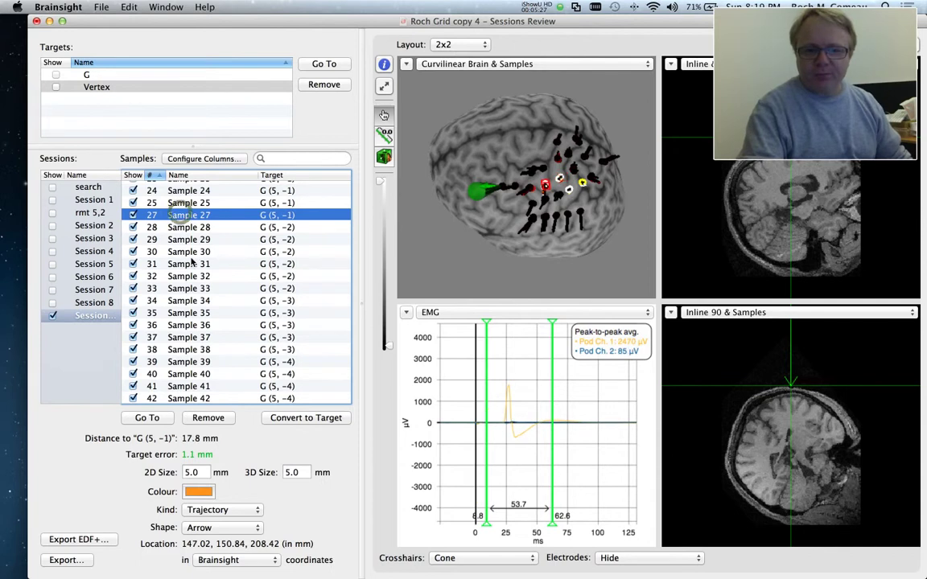
scroll(182, 215, "up", 6)
left_click(187, 225)
left_click(182, 248)
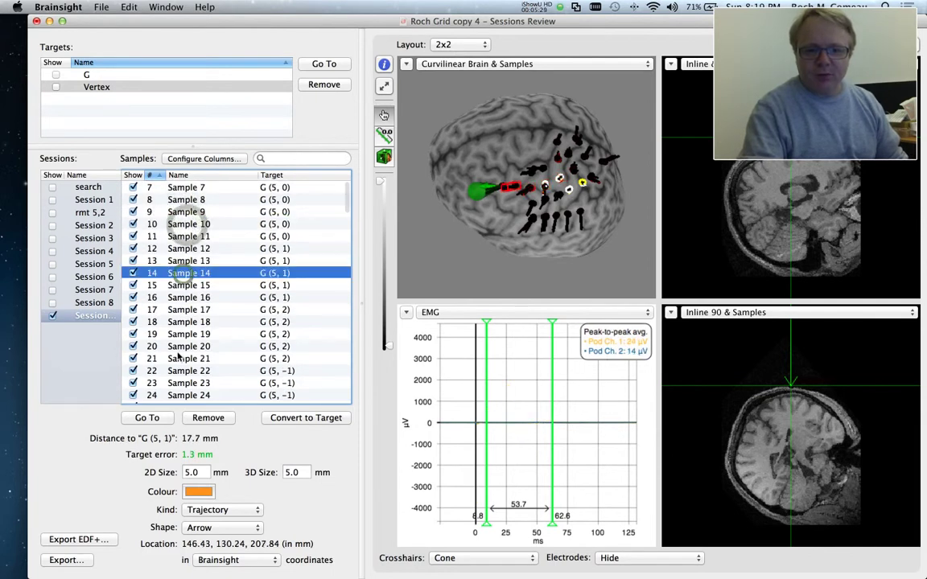
left_click(185, 309)
left_click(181, 334)
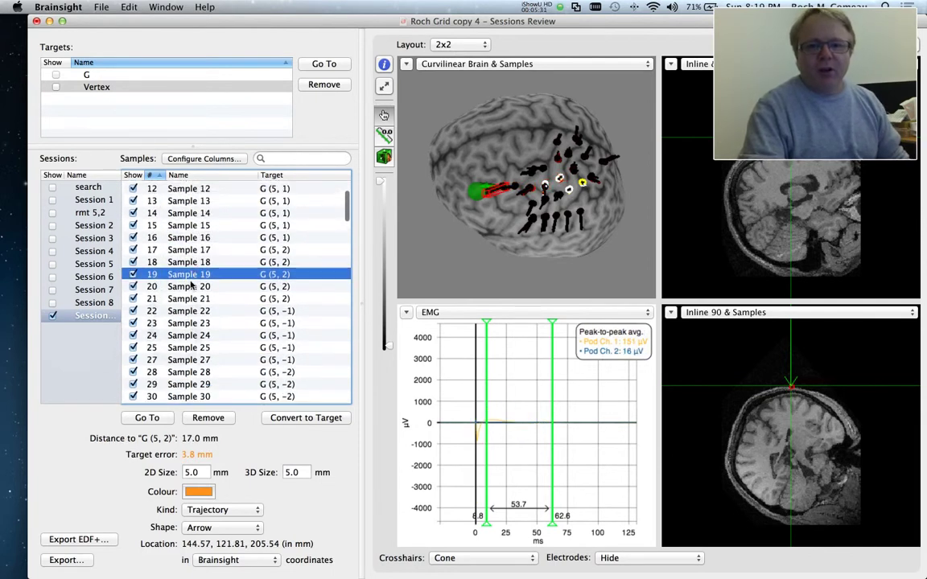
scroll(197, 299, "down", 5)
left_click(192, 304)
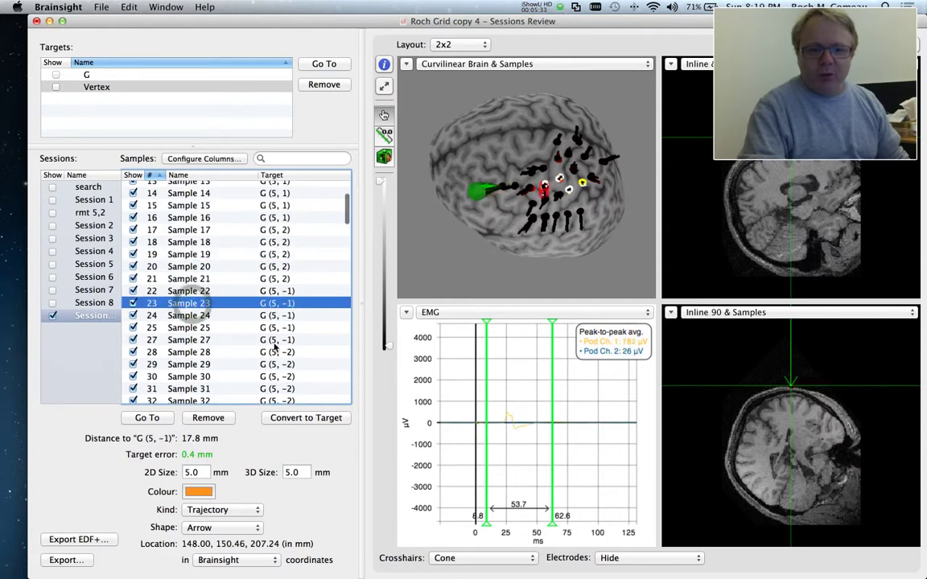
left_click(226, 339)
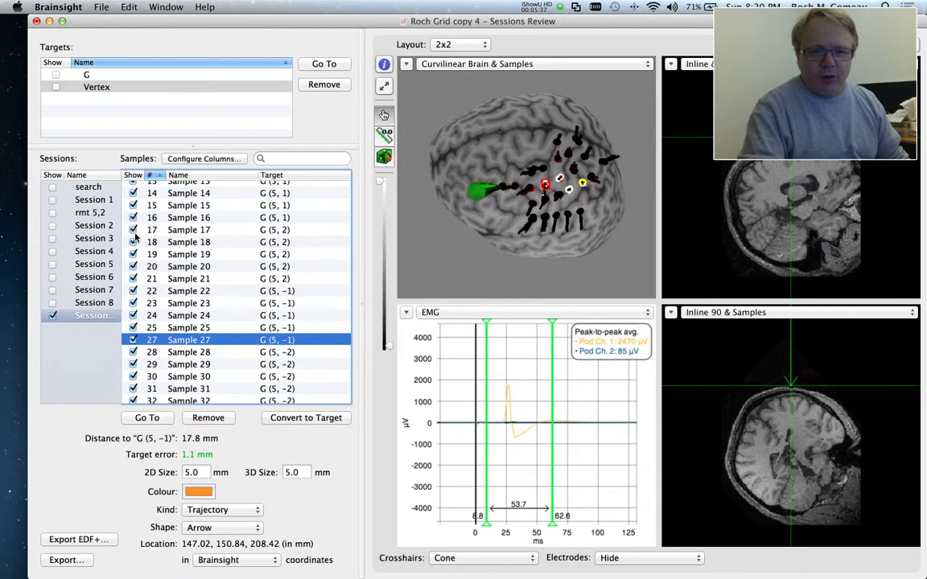
Step: Add Target error and EMG peak-to-peak columns to the samples table via Configure Columns
left_click(193, 159)
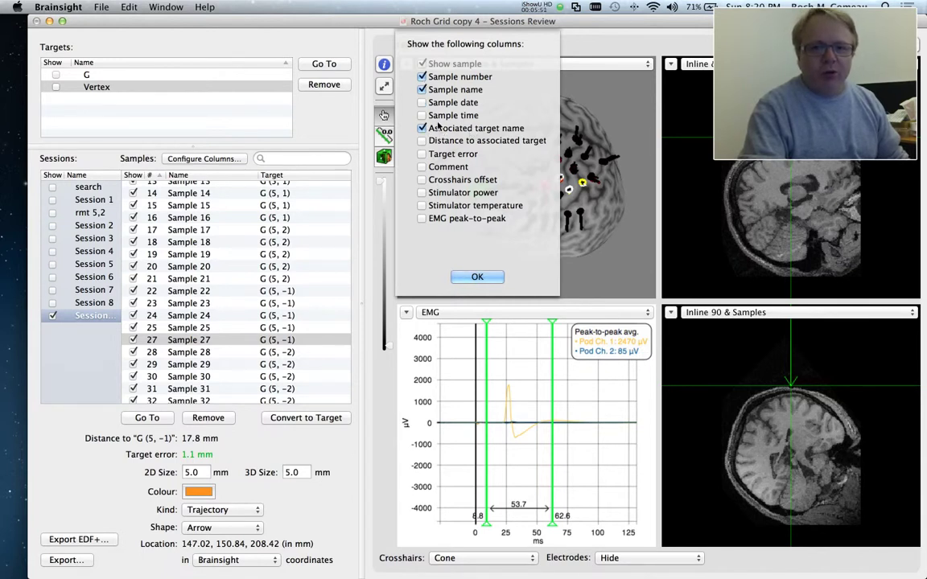
left_click(421, 154)
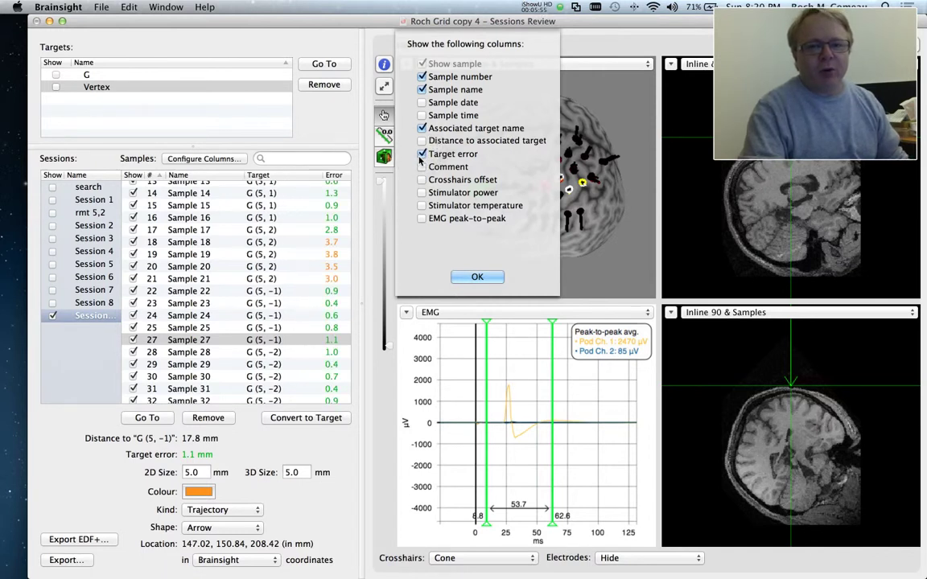
left_click(422, 219)
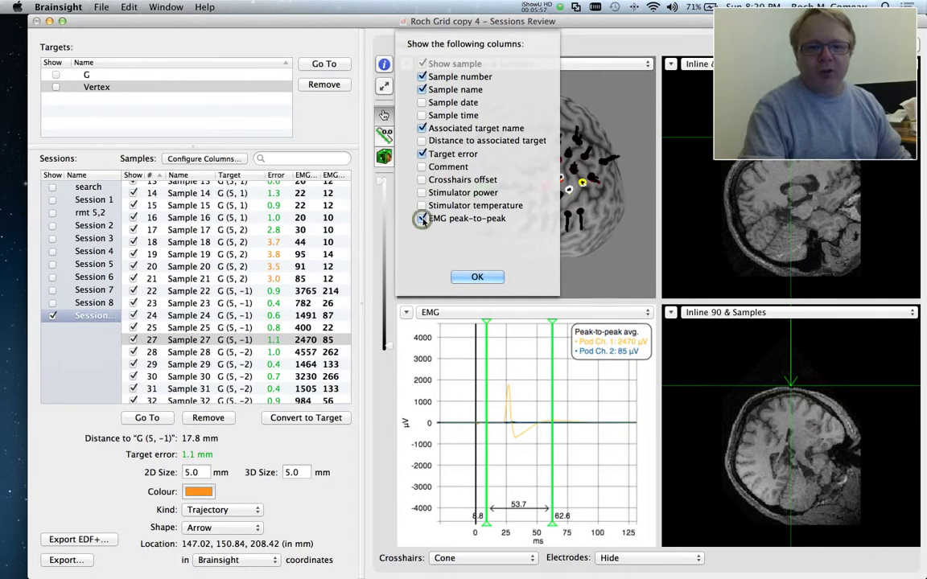
left_click(477, 276)
Step: View Samples 29, 30 and 37 and move the EMG window start to 18 ms
scroll(269, 344, "down", 5)
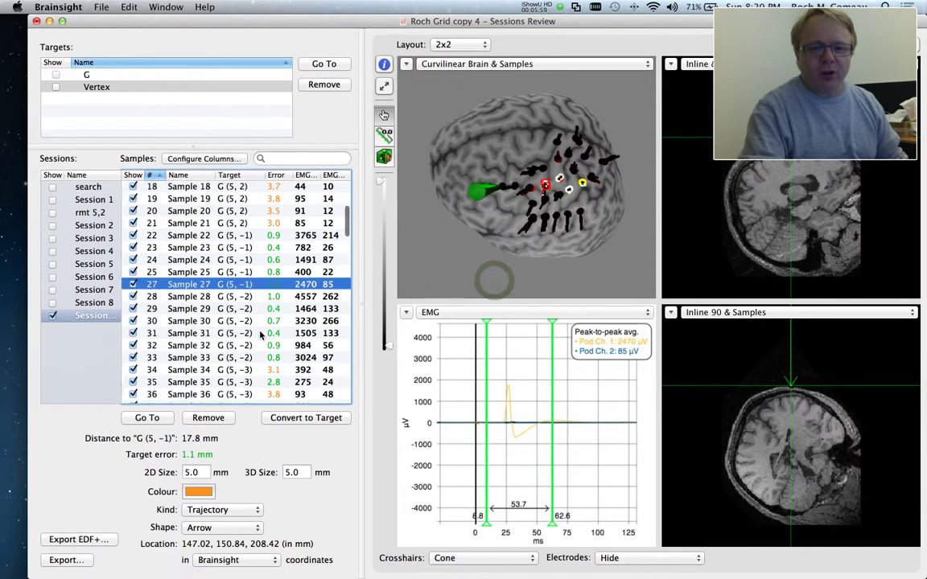
left_click(308, 263)
left_click(313, 275)
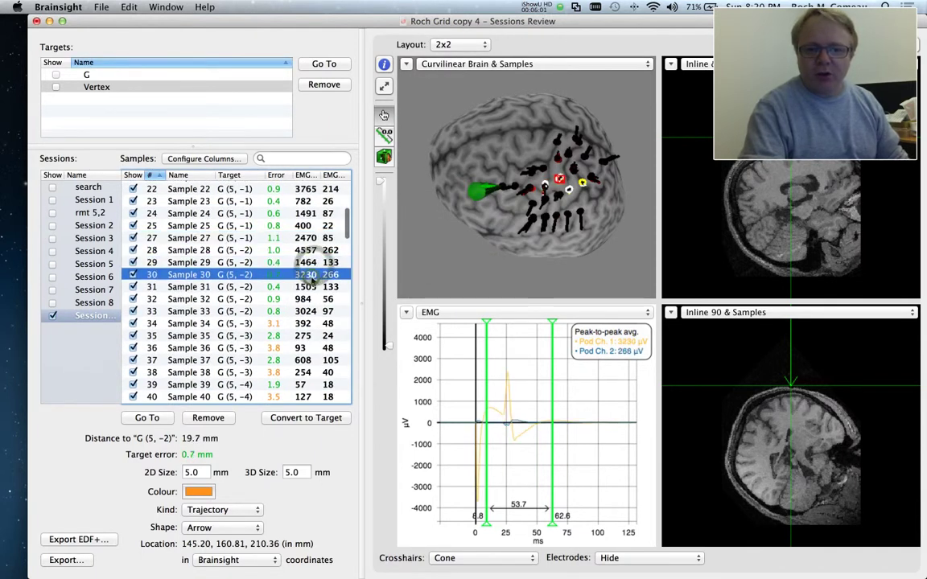
mouse_move(488, 521)
left_mouse_down()
mouse_move(498, 525)
mouse_move(495, 509)
left_mouse_up()
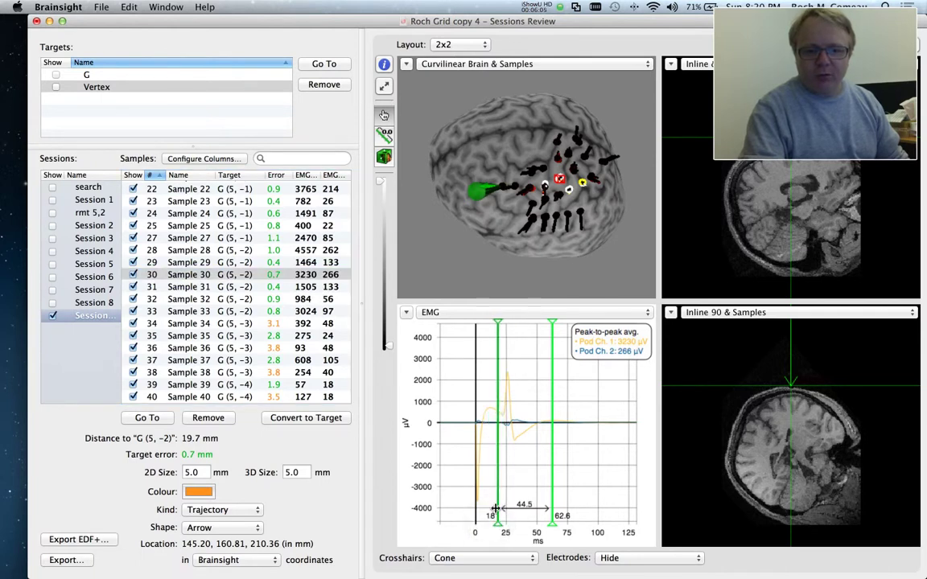
left_click(310, 362)
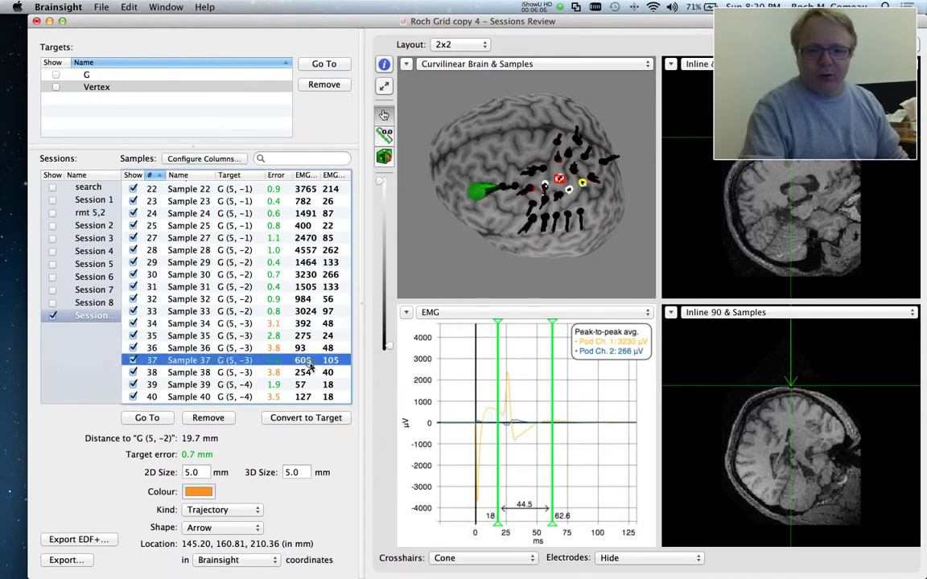
Step: Check Samples 30, 27 and 25, turn the brain toward Sample 25, and open the MotorMaps Inspector
left_click(316, 275)
left_click(320, 238)
left_click(319, 226)
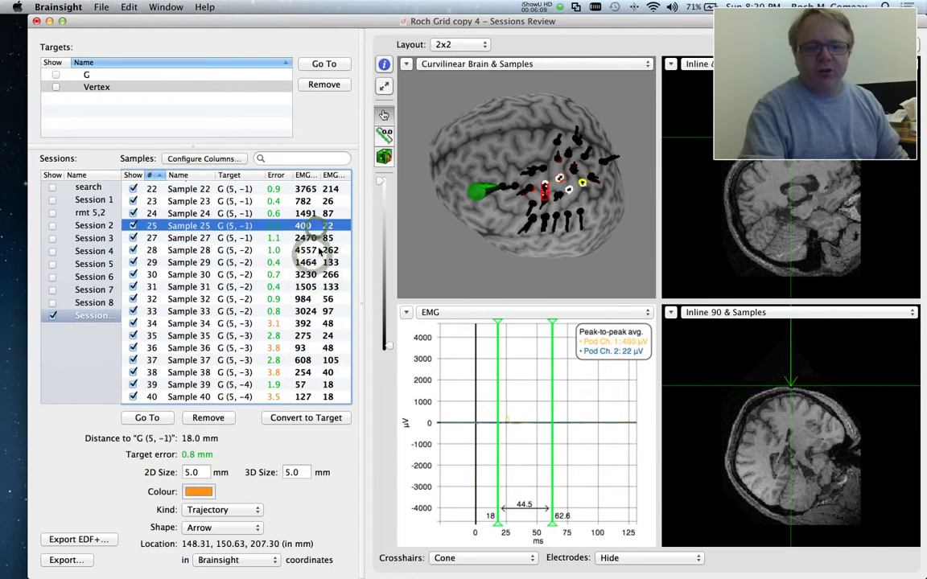
double_click(239, 226)
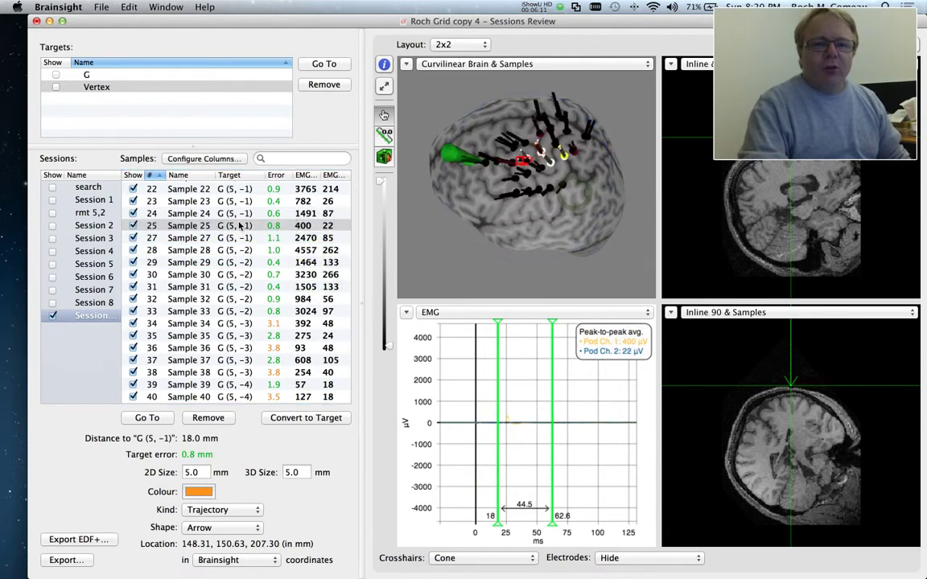
left_click(383, 63)
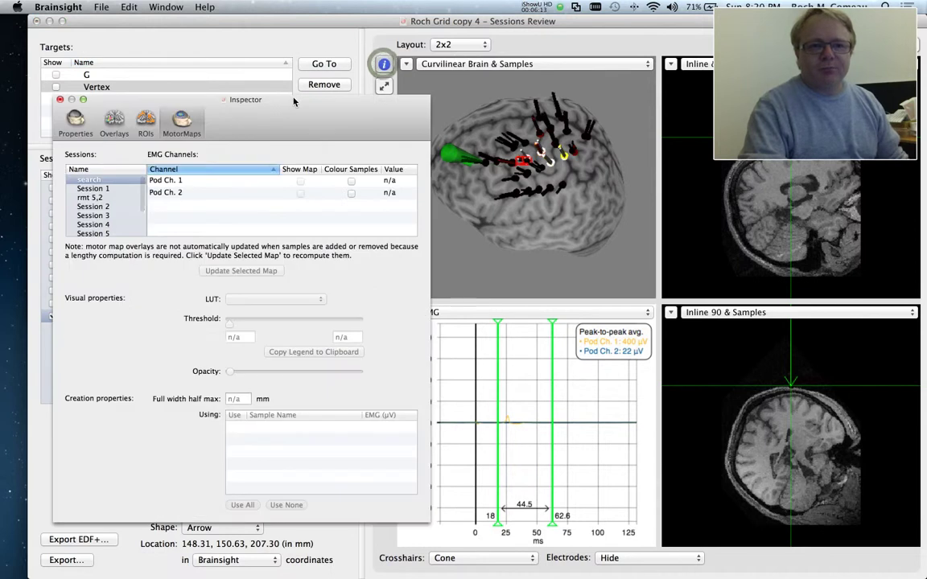
Step: Map Pod Ch. 1 for the imported session with EMG-coloured samples, a raised upper threshold, then compute it
scroll(109, 225, "down", 3)
left_click(103, 231)
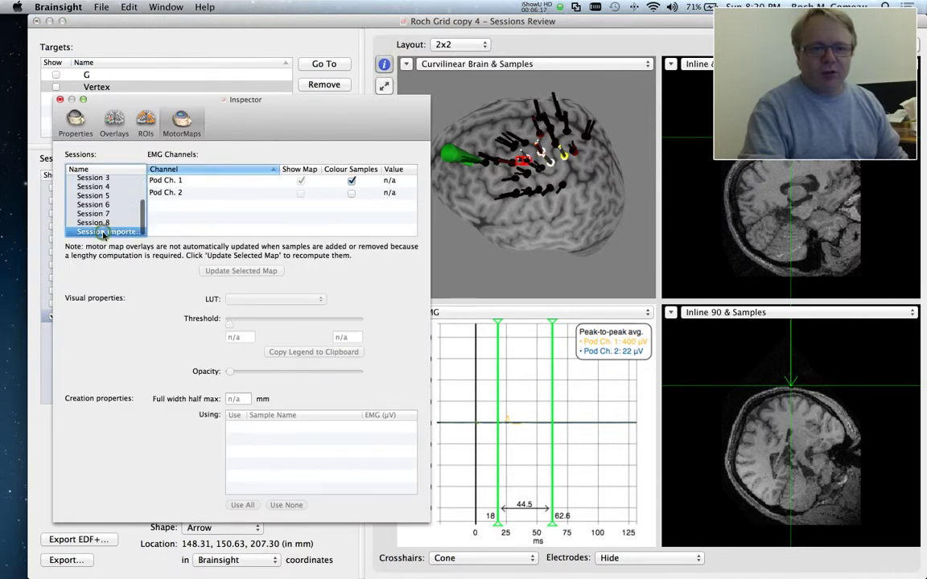
left_click(181, 181)
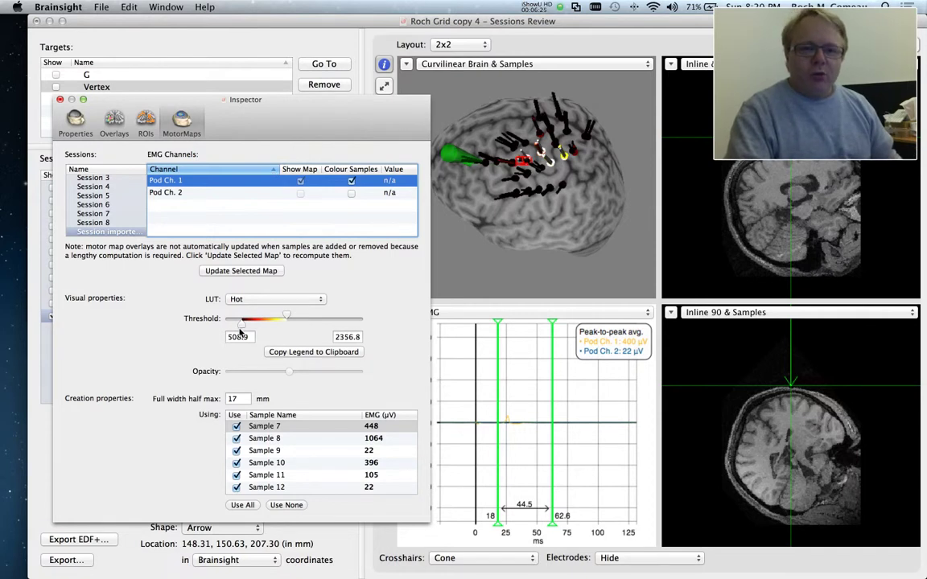
left_click(351, 182)
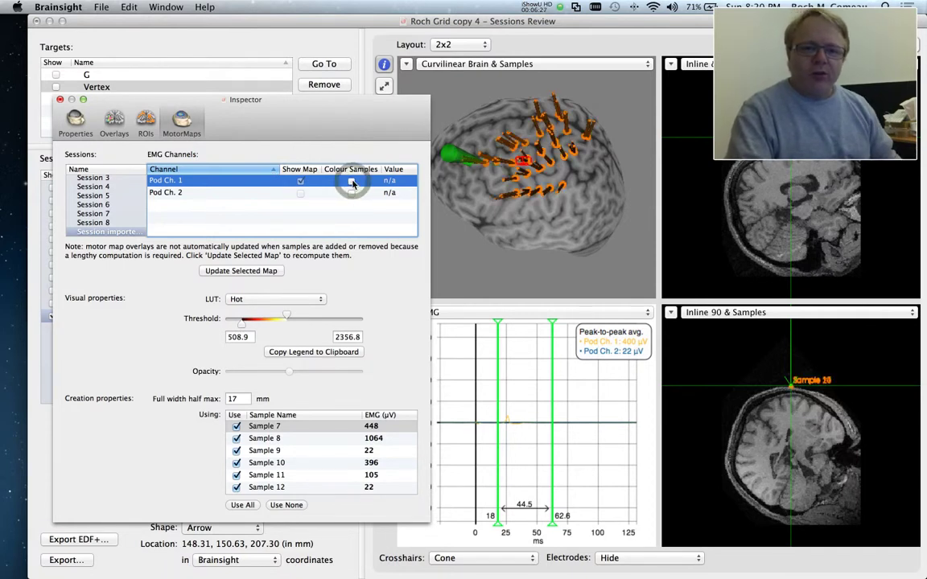
left_click(352, 181)
left_click(351, 182)
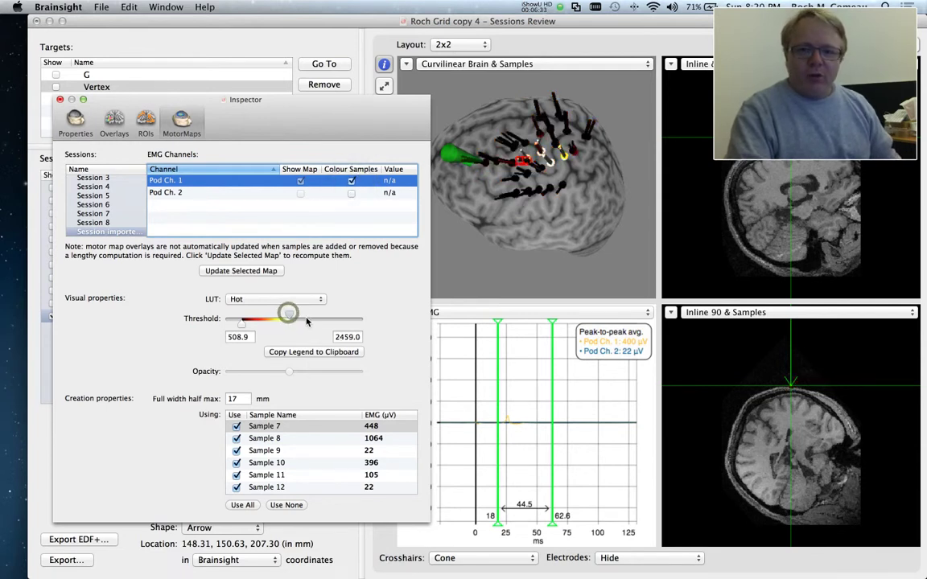
left_click_drag(324, 325, 299, 328)
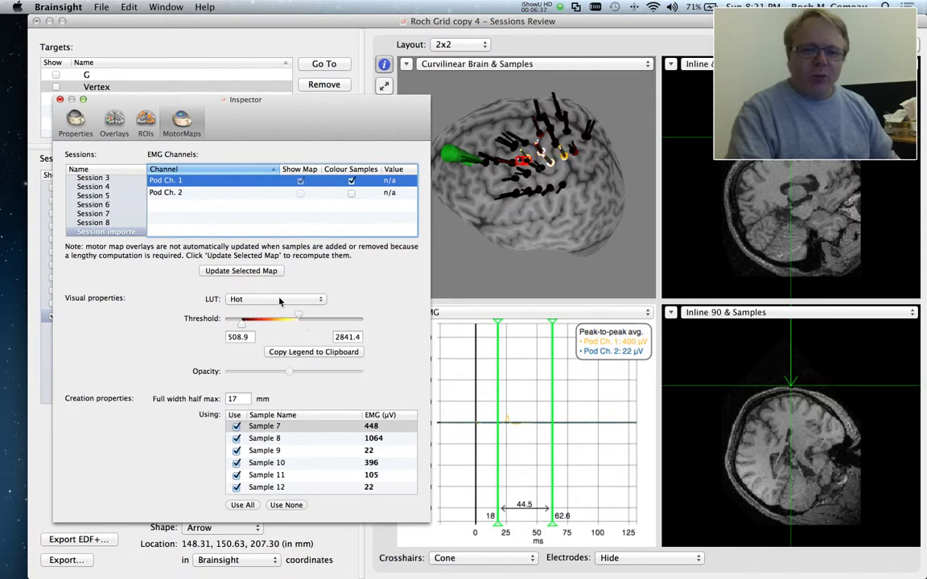
left_click(250, 273)
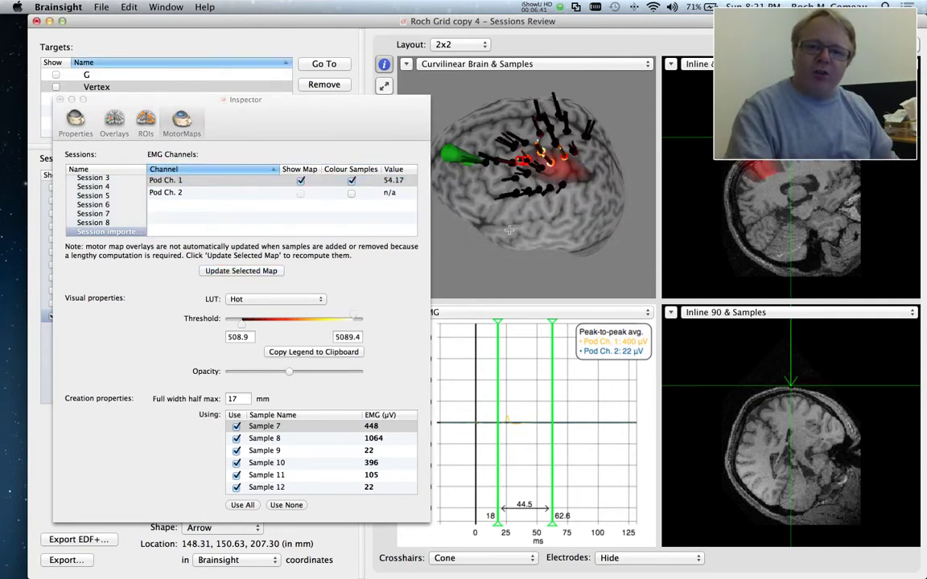
Step: Set the motor map's minimum threshold to 282.3
left_click_drag(552, 174, 479, 179)
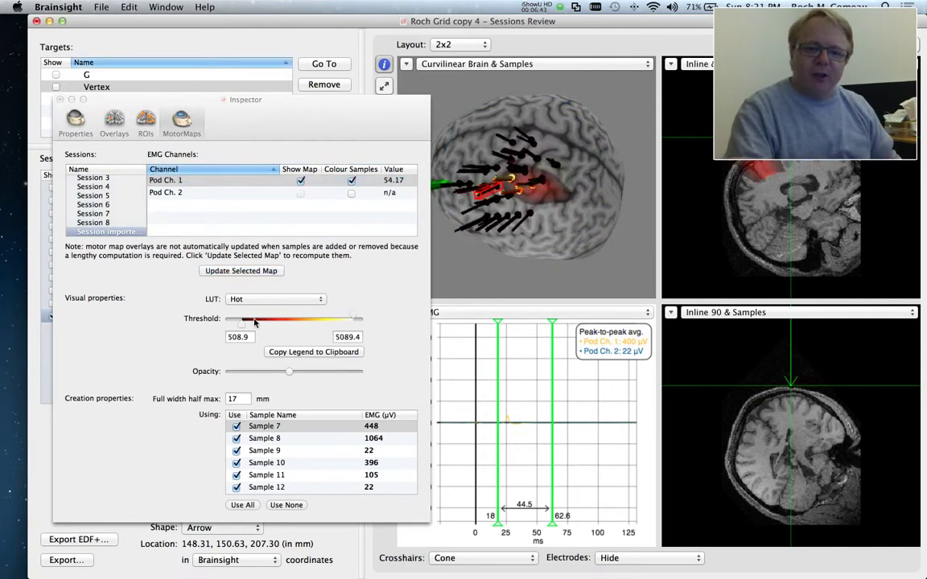
left_click_drag(240, 327, 236, 329)
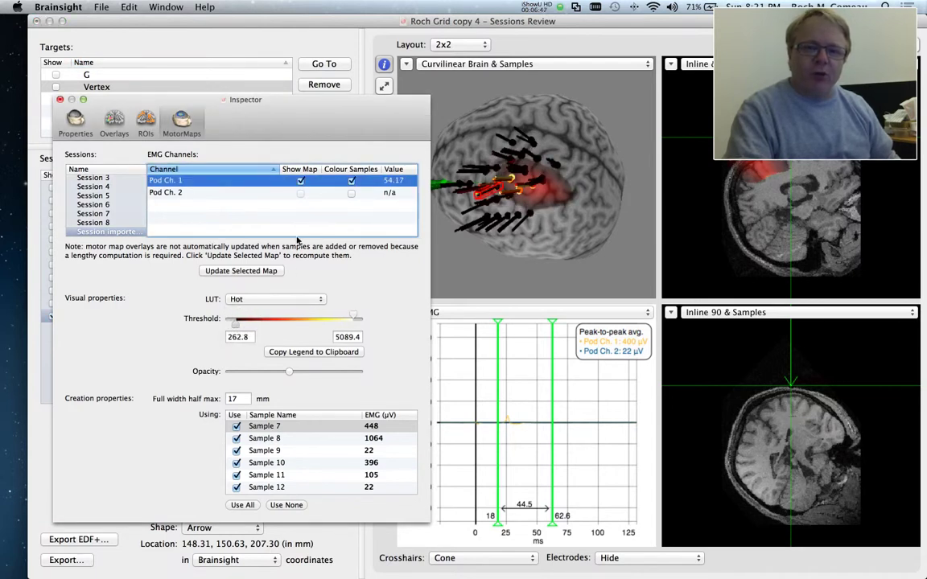
left_click_drag(271, 129, 270, 98)
left_click(495, 172)
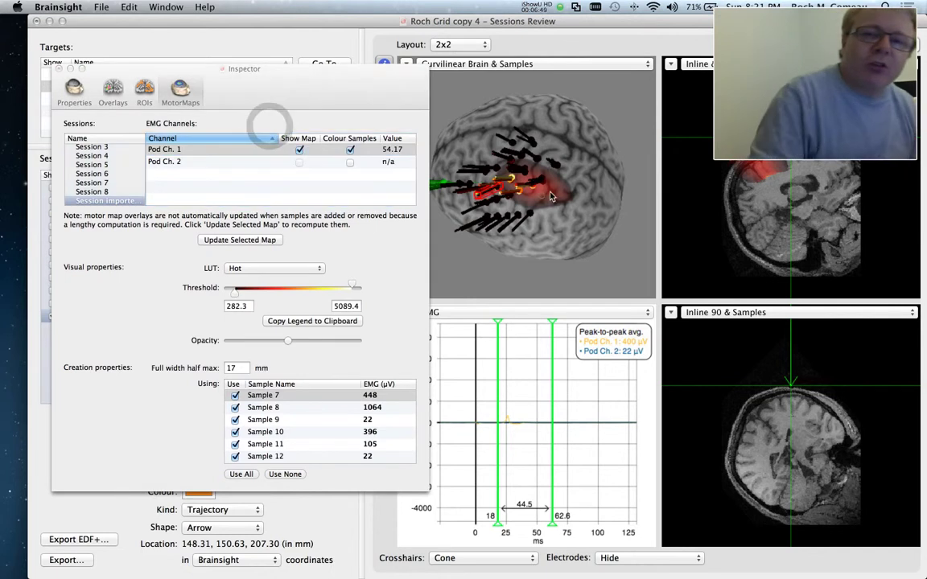
Step: Rotate the brain to the map and lower the upper threshold to about 2530.7
left_click_drag(576, 167, 521, 115)
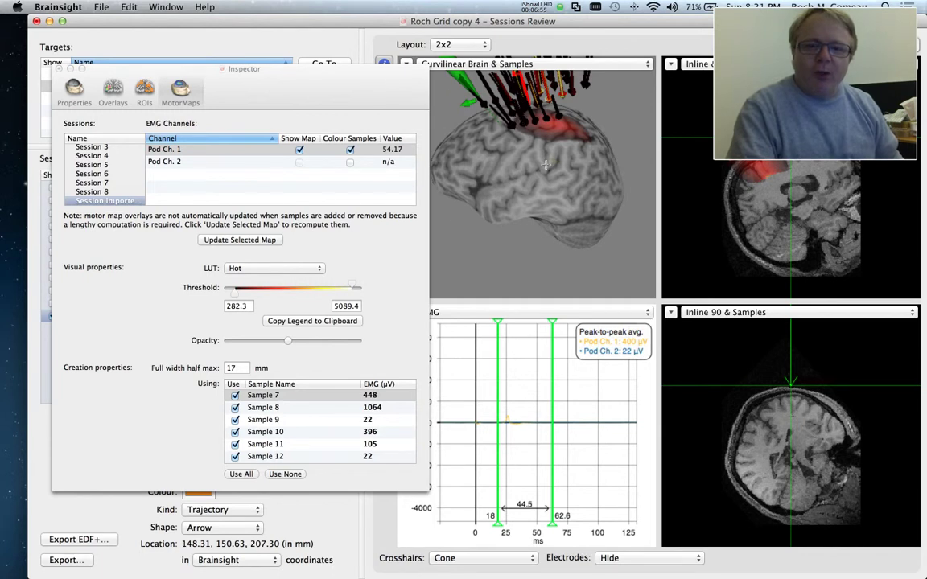
left_click_drag(522, 120, 457, 118)
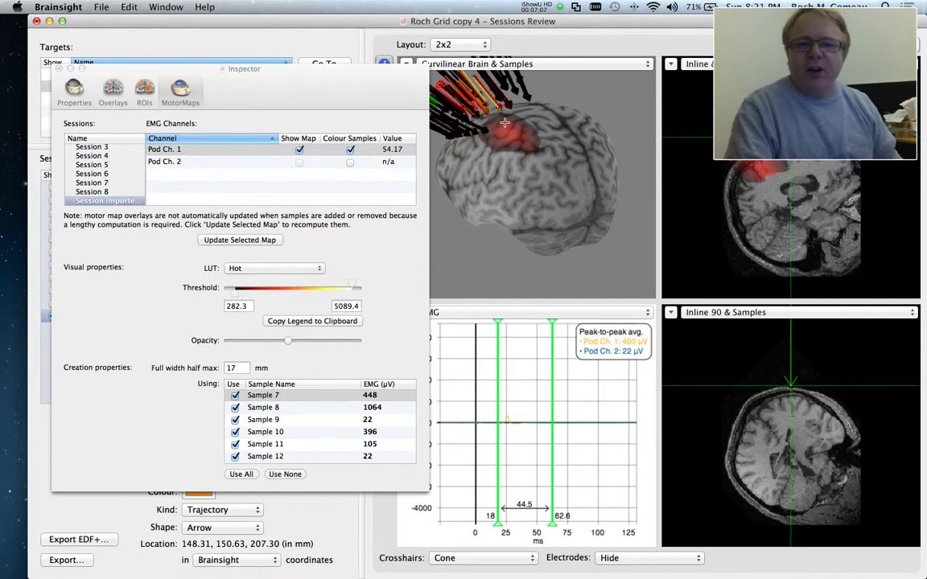
left_click_drag(460, 127, 468, 161)
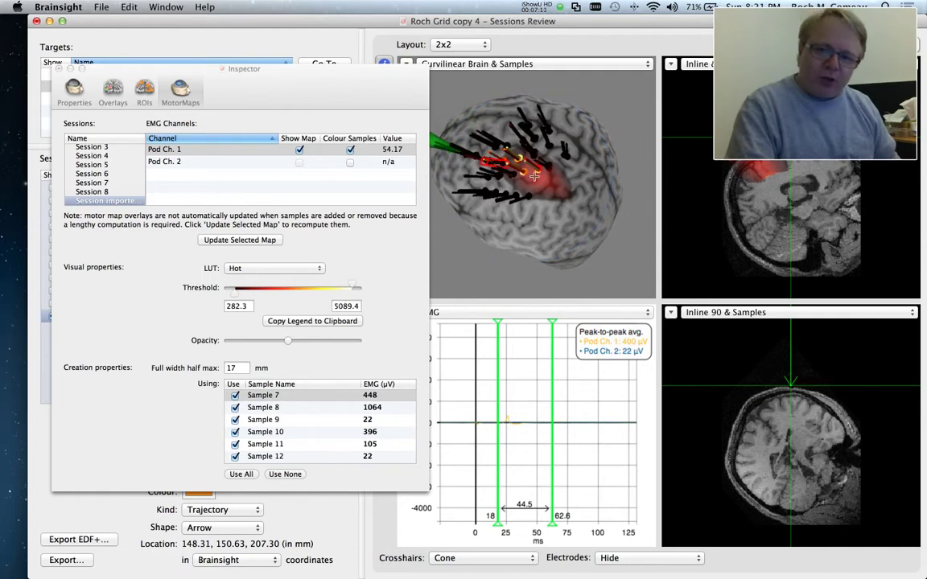
left_click_drag(352, 287, 279, 286)
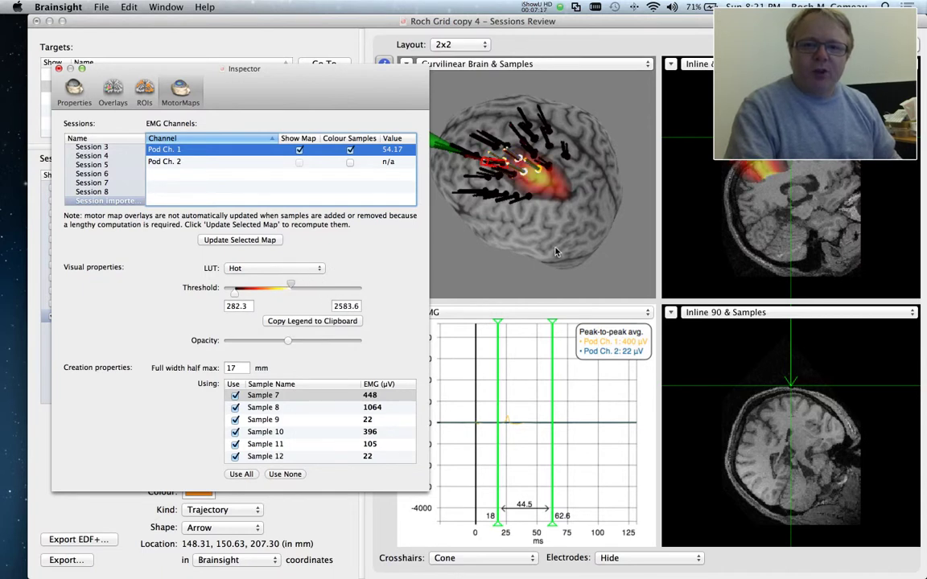
left_click(470, 45)
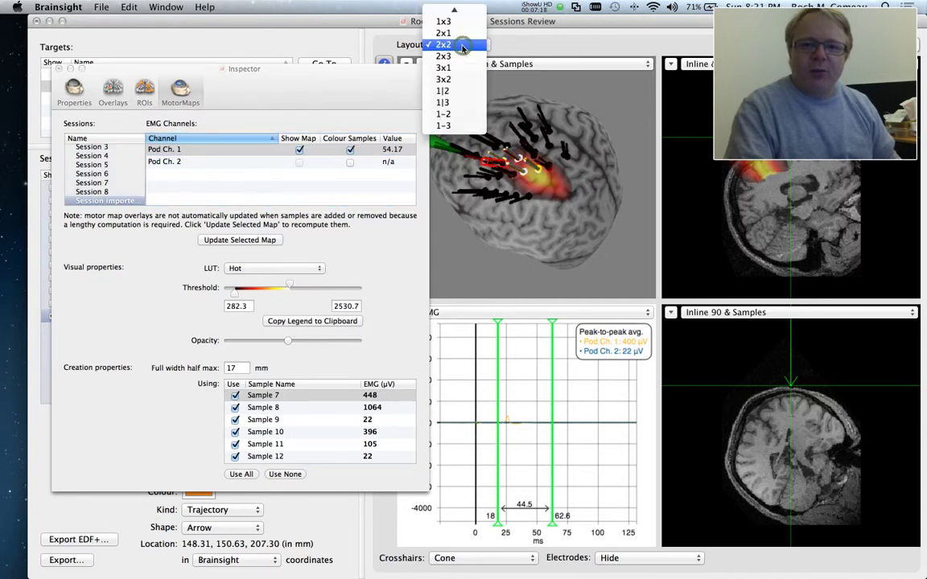
Step: Switch to the 1|3 layout and tilt and zoom the large brain view
left_click(444, 103)
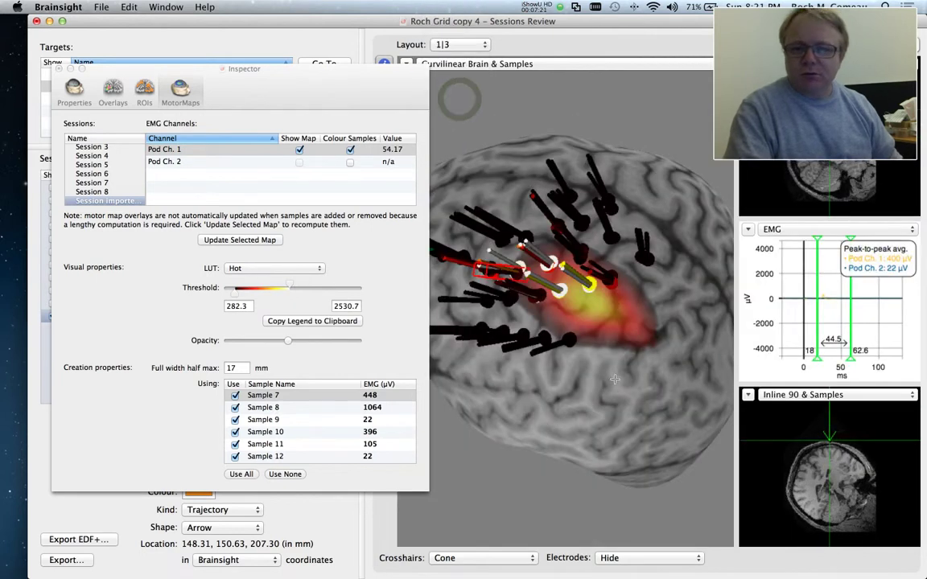
left_click_drag(613, 379, 622, 324)
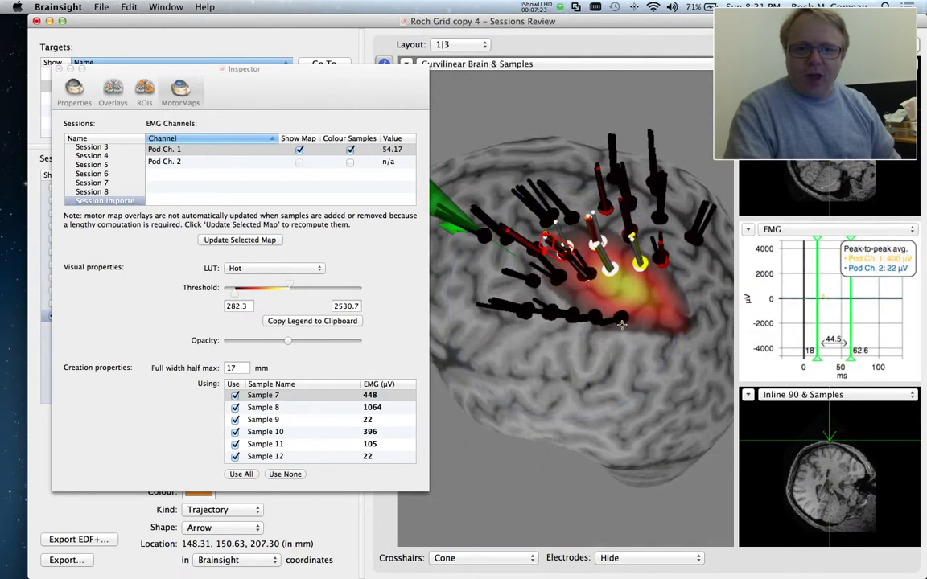
scroll(619, 325, "up", 5)
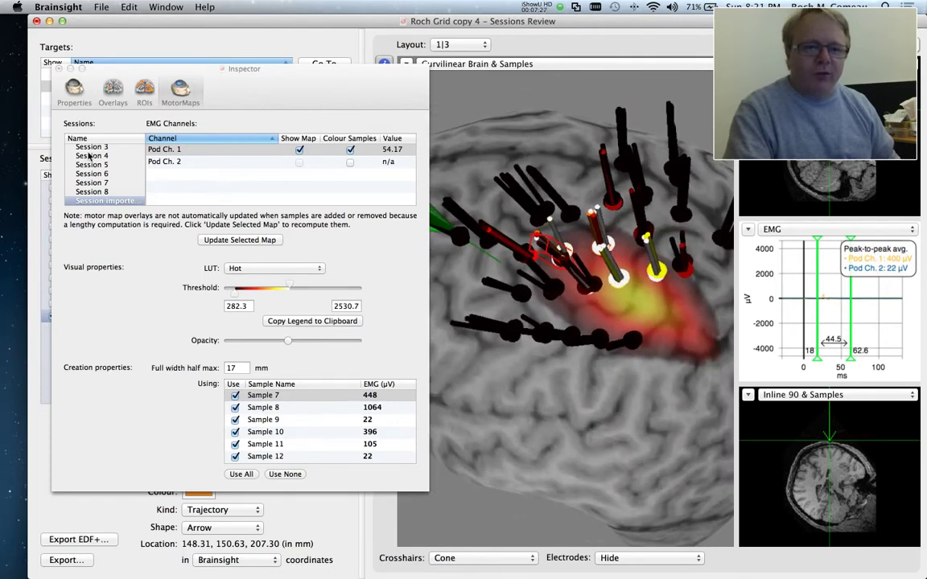
Step: Move the Inspector down, hide the session's sample markers, and rotate to inspect the map
left_click_drag(107, 70, 292, 420)
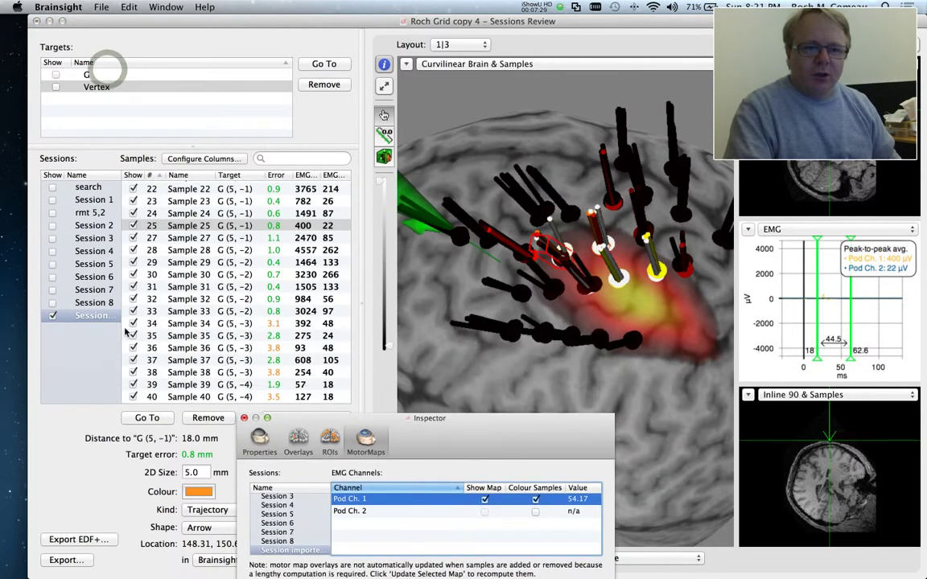
left_click(53, 315)
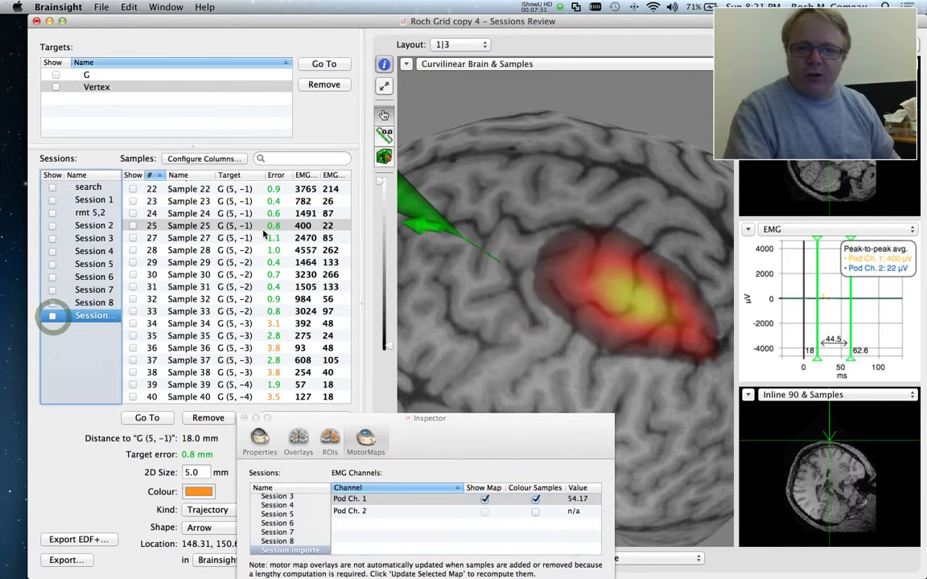
left_click_drag(501, 231, 535, 217)
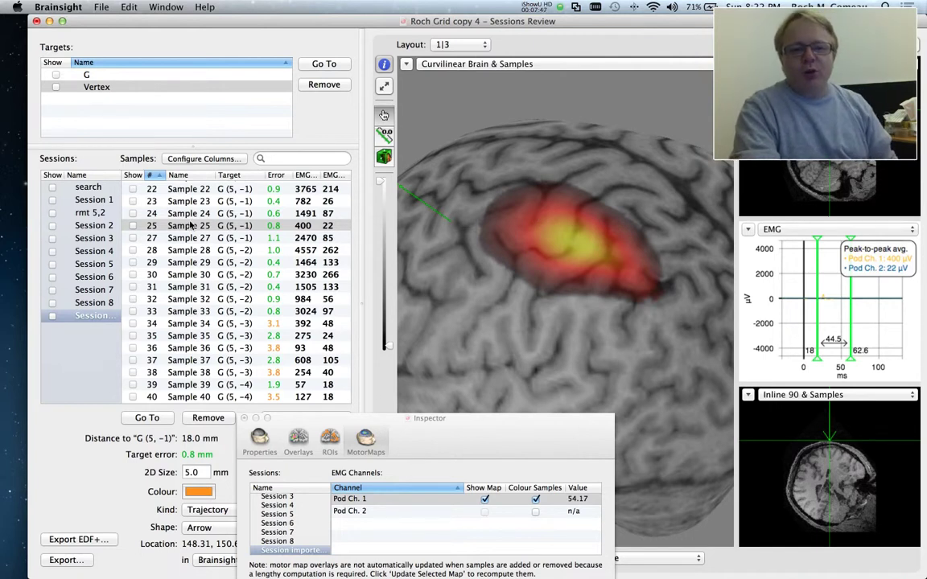
Step: Select Sample 30, then rotate and zoom out to see the Pod Ch. 1 hotspot from above
left_click(302, 276)
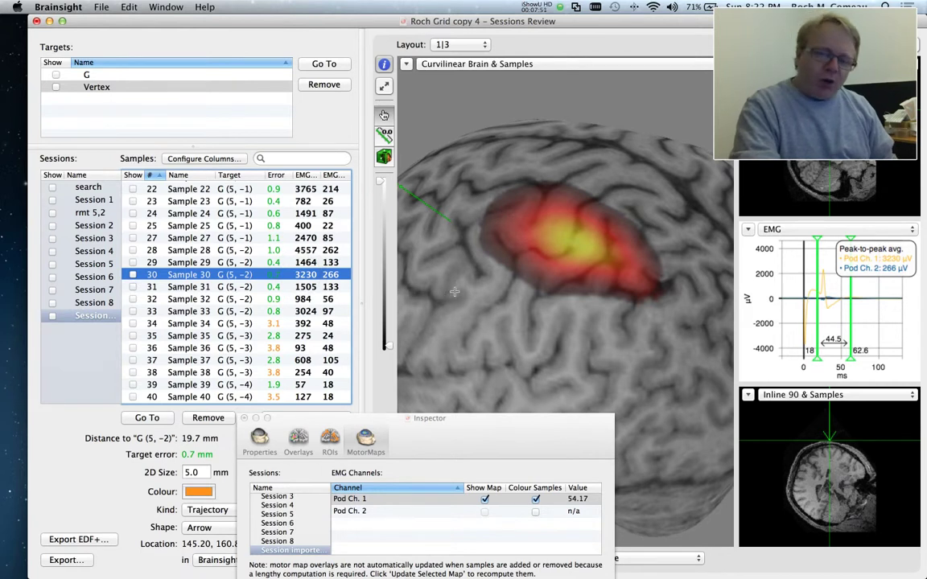
left_click_drag(535, 220, 554, 278)
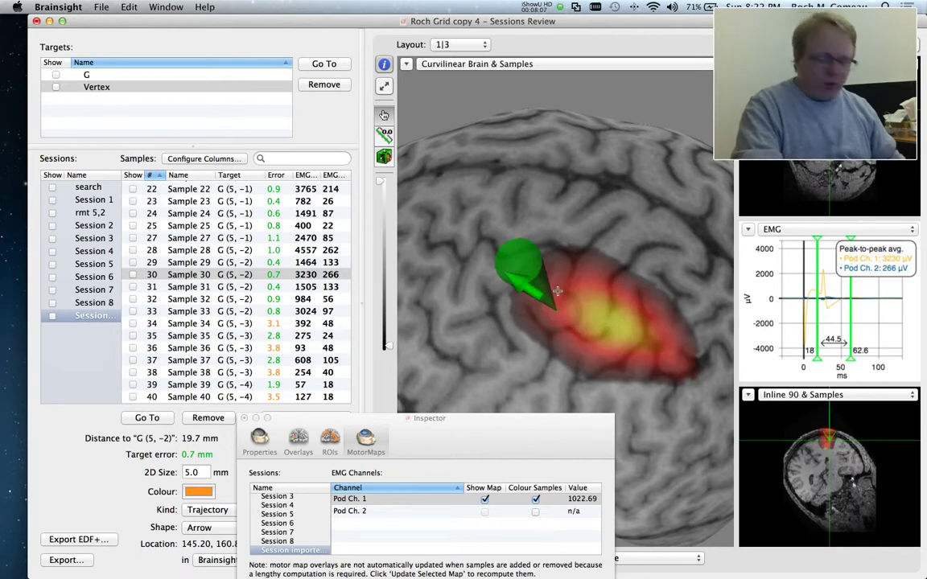
scroll(557, 291, "down", 3)
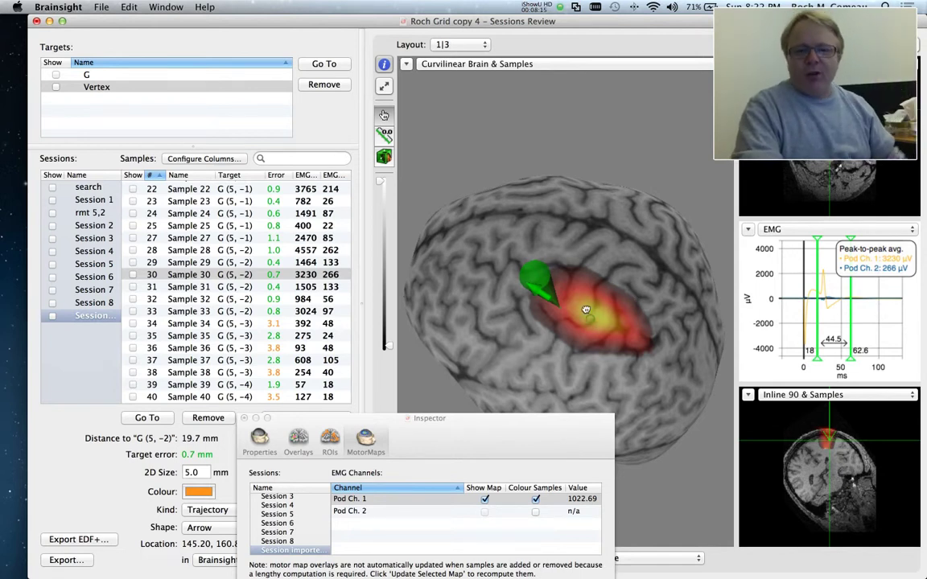
mouse_move(530, 283)
left_mouse_down()
mouse_move(583, 258)
mouse_move(580, 299)
mouse_move(484, 262)
left_mouse_up()
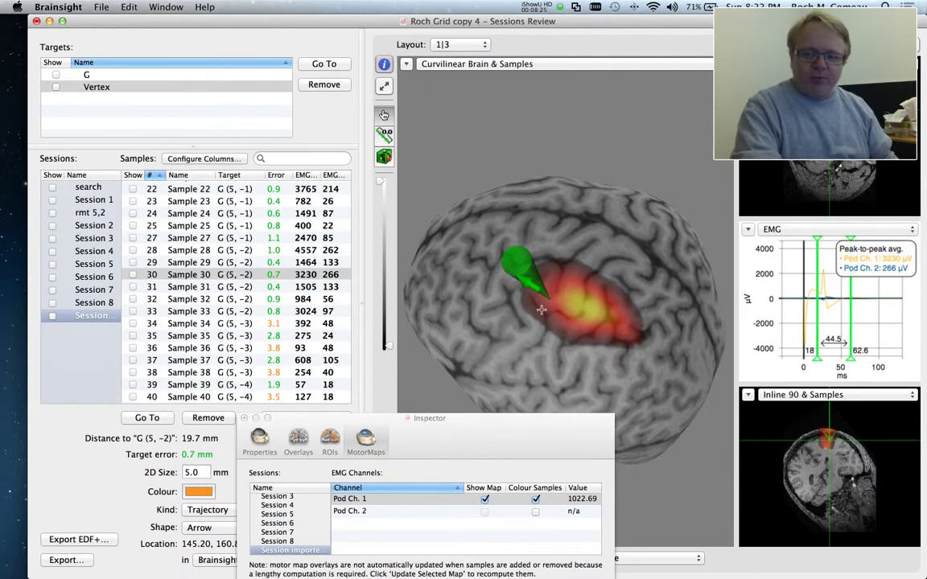
Step: Close the motor map settings and turn the brain to a side view
left_click(244, 418)
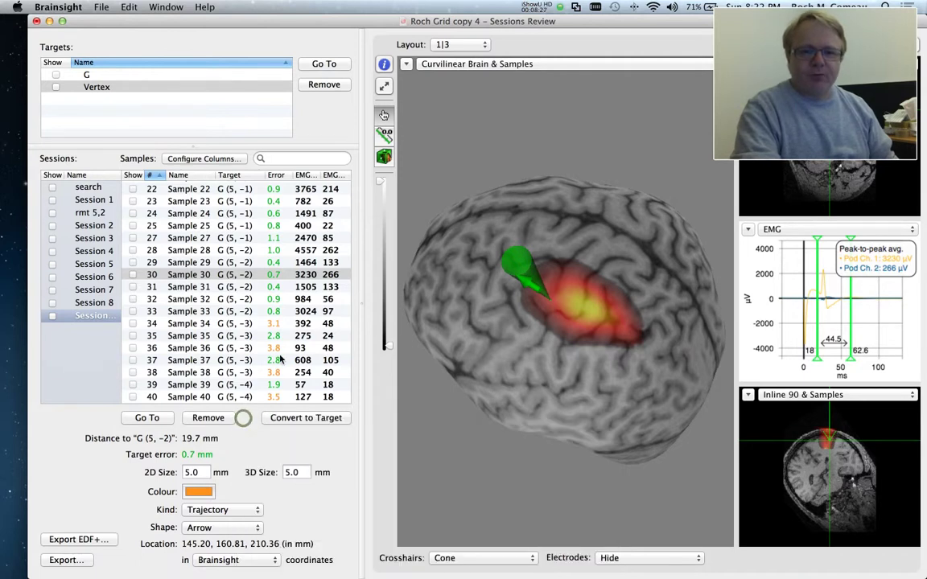
mouse_move(554, 309)
left_mouse_down()
mouse_move(581, 356)
mouse_move(627, 338)
left_mouse_up()
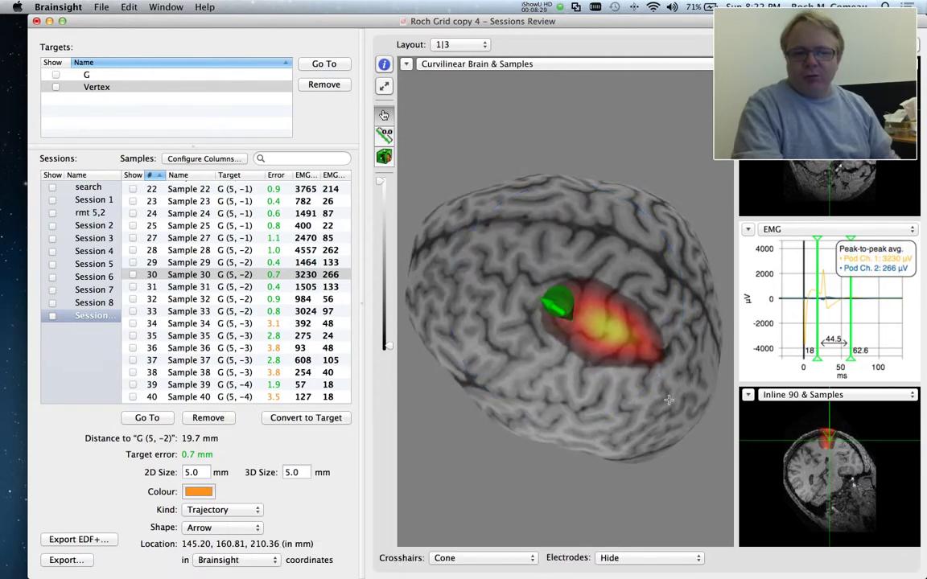
mouse_move(707, 340)
left_mouse_down()
mouse_move(497, 348)
mouse_move(563, 322)
mouse_move(605, 291)
mouse_move(621, 344)
left_mouse_up()
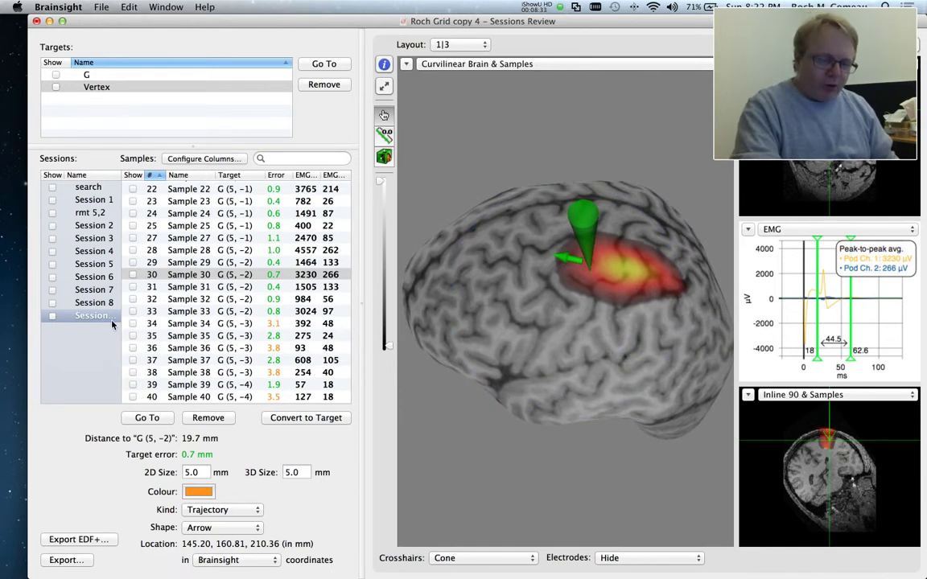
Step: Select Sample 31 and keep its kind as Trajectory and marker shape as Arrow
left_click(185, 286)
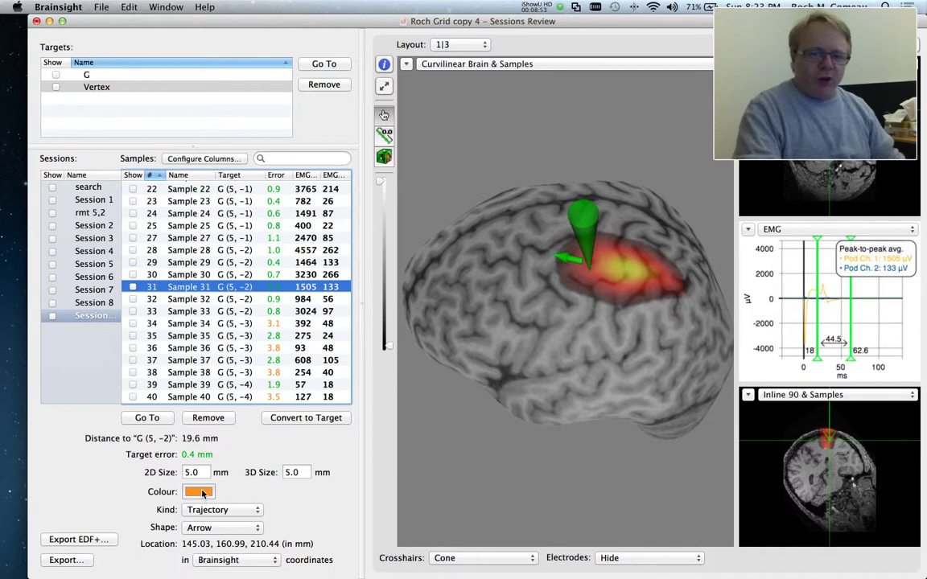
left_click(239, 513)
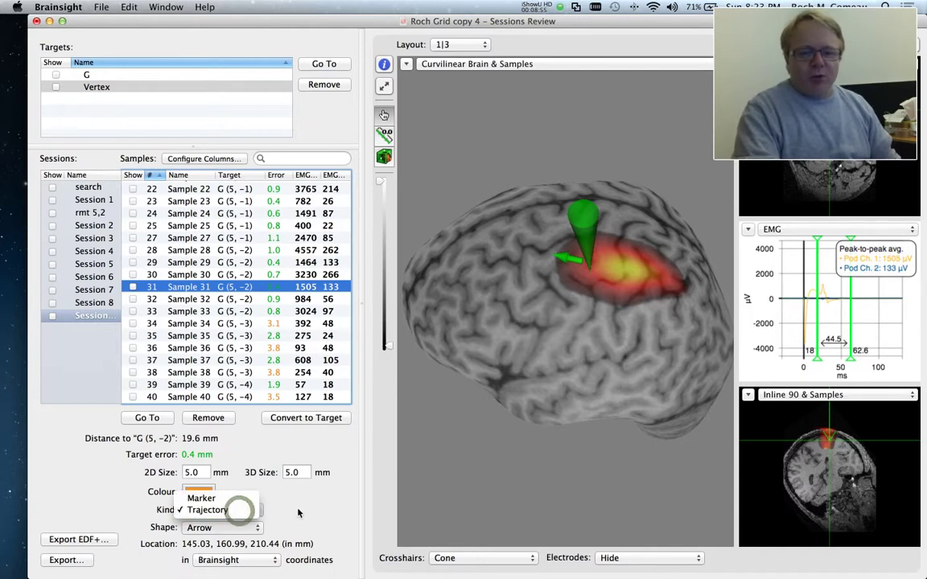
left_click(239, 510)
left_click(201, 530)
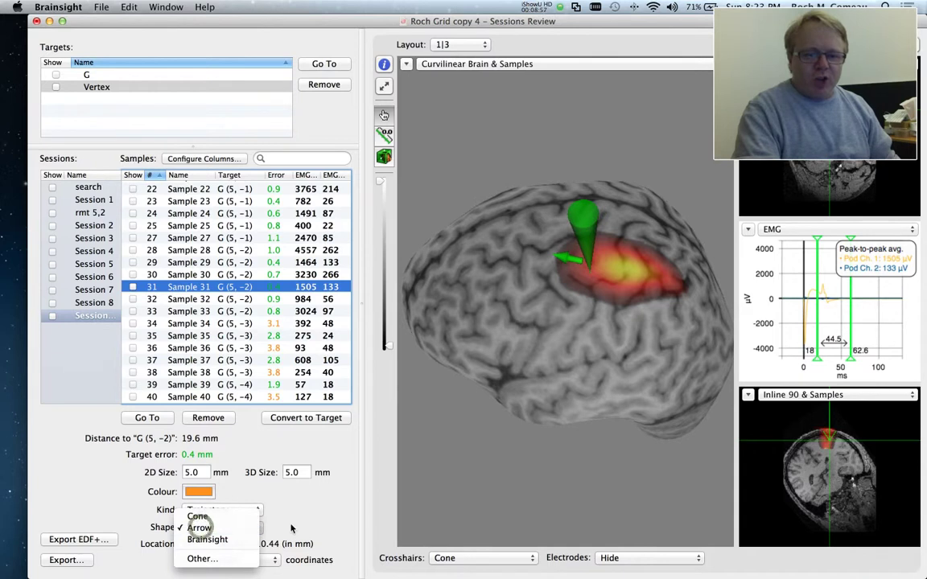
left_click(276, 544)
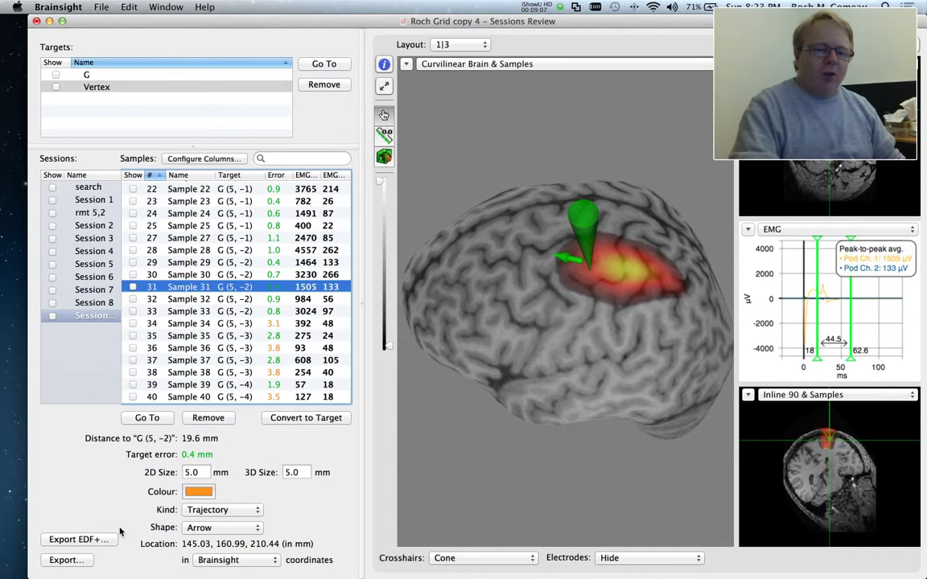
Step: Begin exporting the session as 'Exported Dats' with selected samples only
left_click(68, 561)
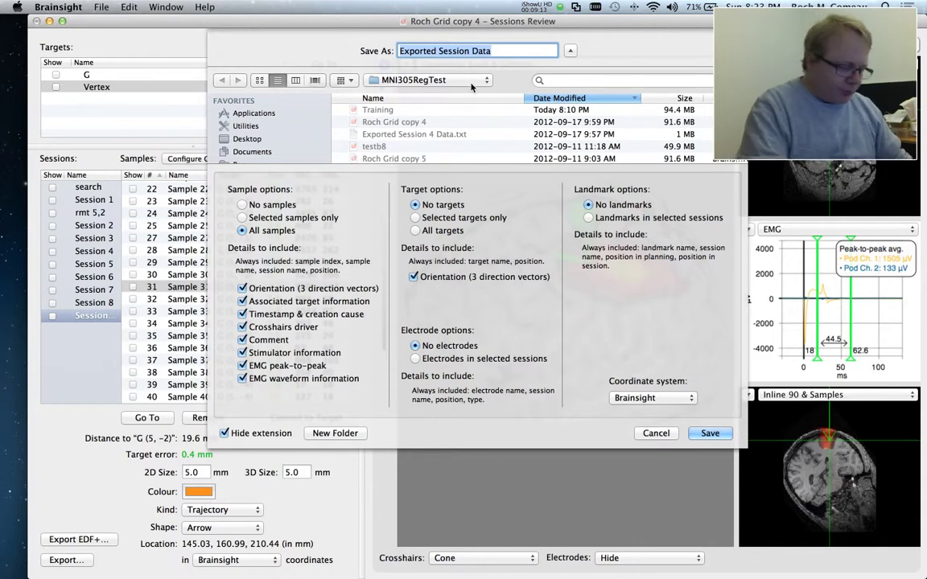
type("Exported Da")
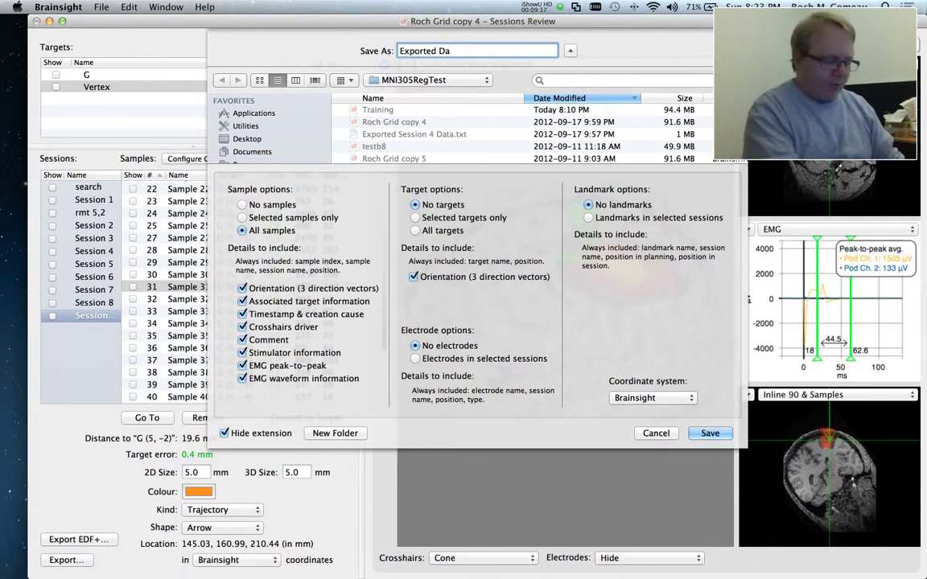
type("ts")
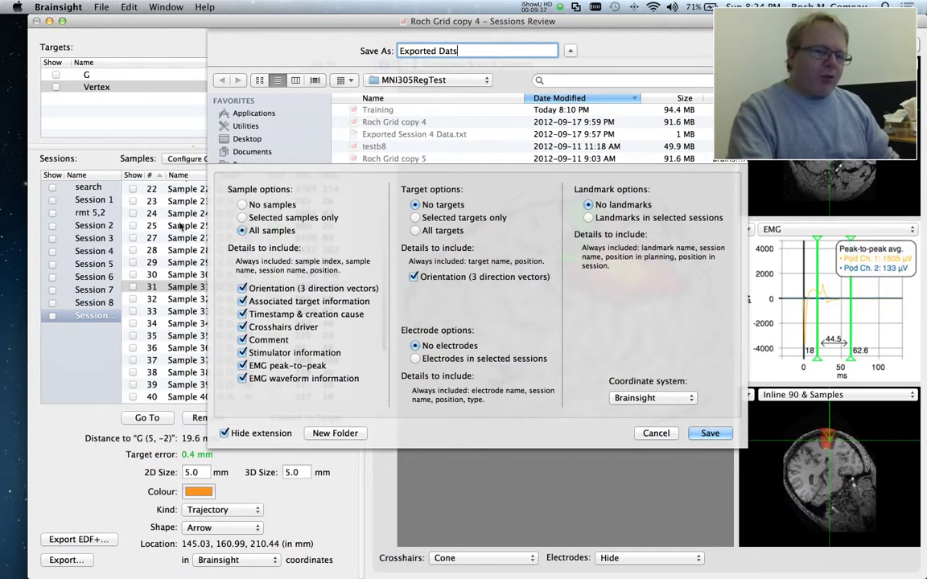
left_click(241, 217)
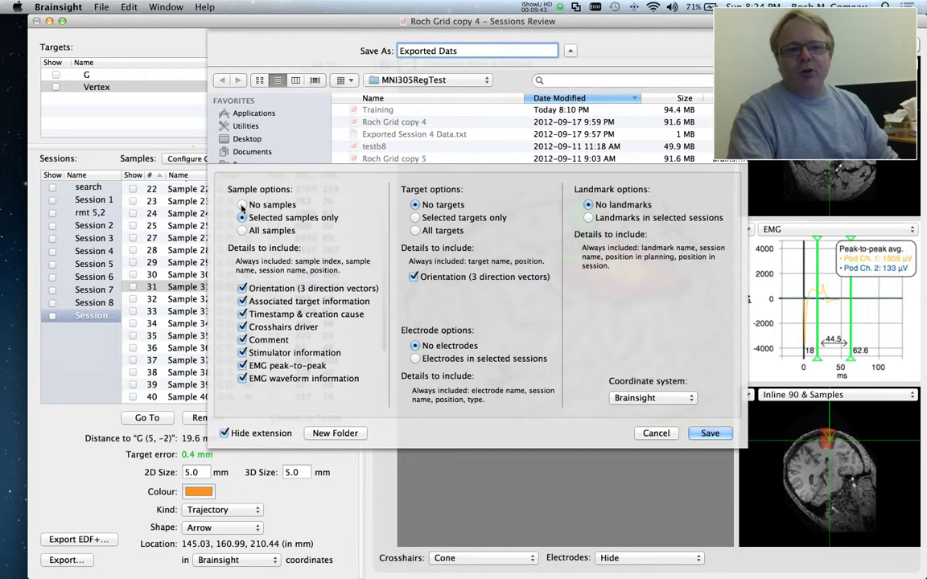
Step: Switch the sample export option to No samples, then to All samples
left_click(242, 206)
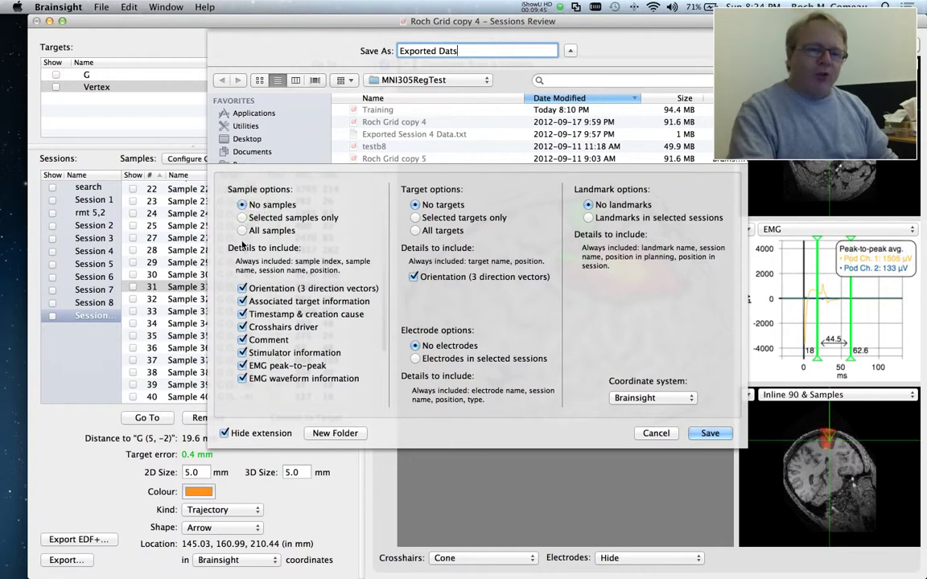
left_click(243, 230)
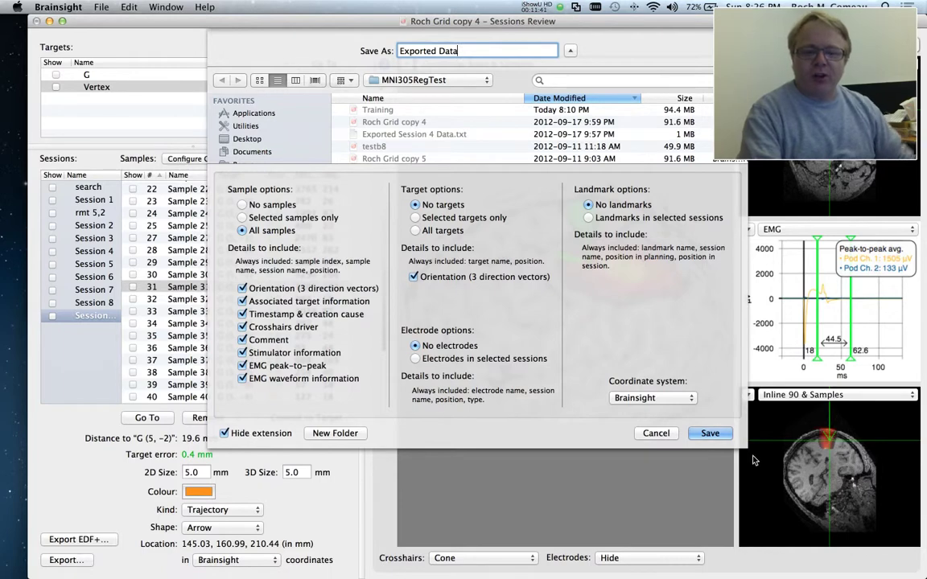
Step: Cancel the export and move the Sessions Review window aside to reach Finder
left_click(656, 433)
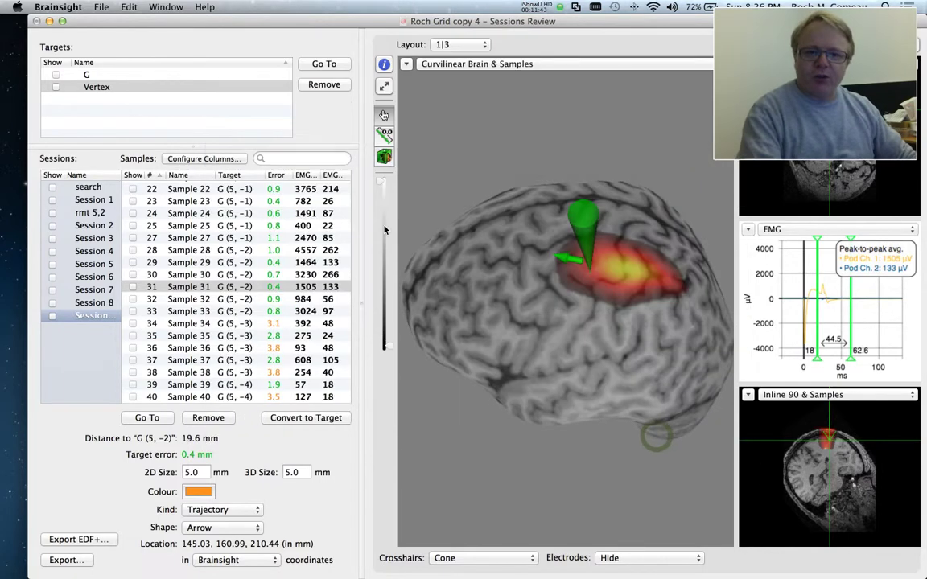
left_click_drag(326, 22, 335, 256)
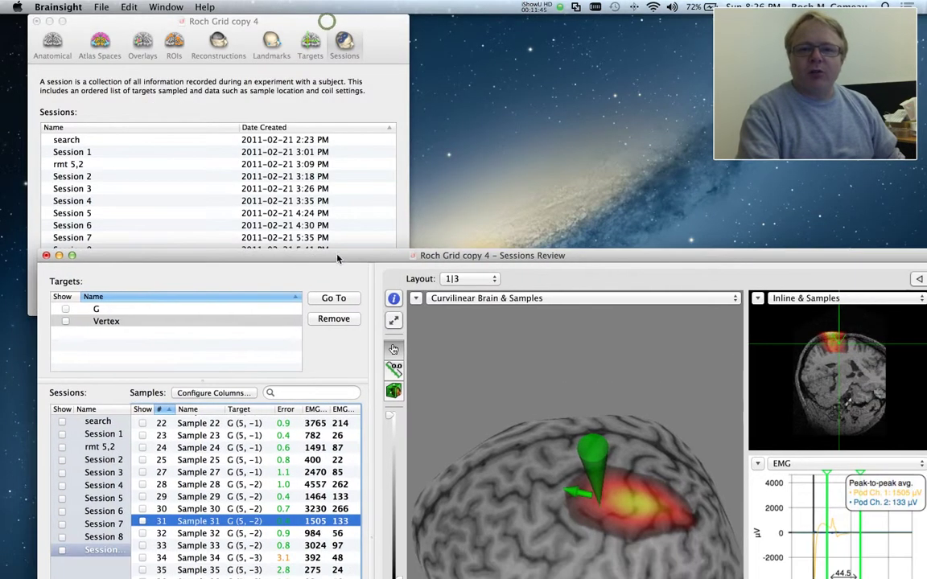
left_click(656, 129)
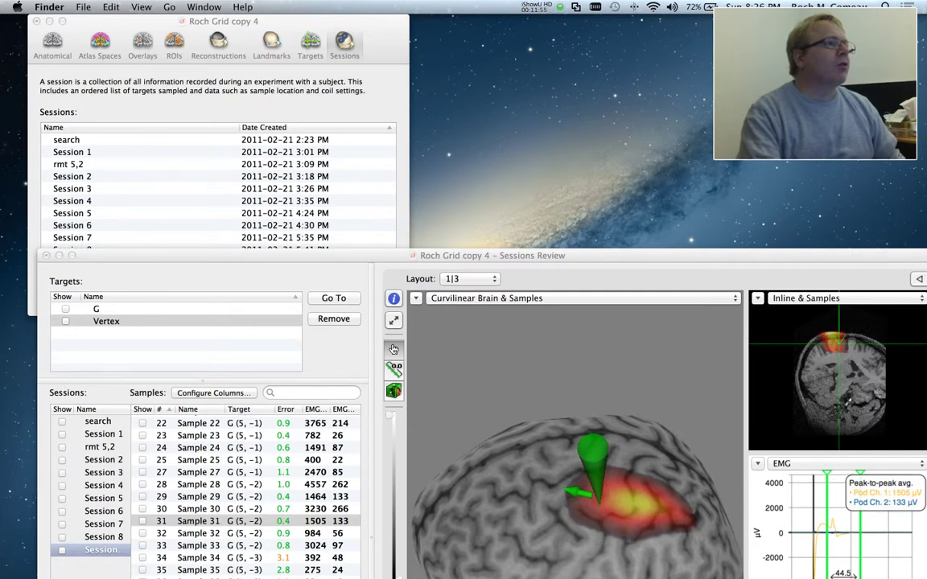
Step: Open the MNI305RegTest folder and preview Exported Session 4 Data.txt with Quick Look
key("super+n")
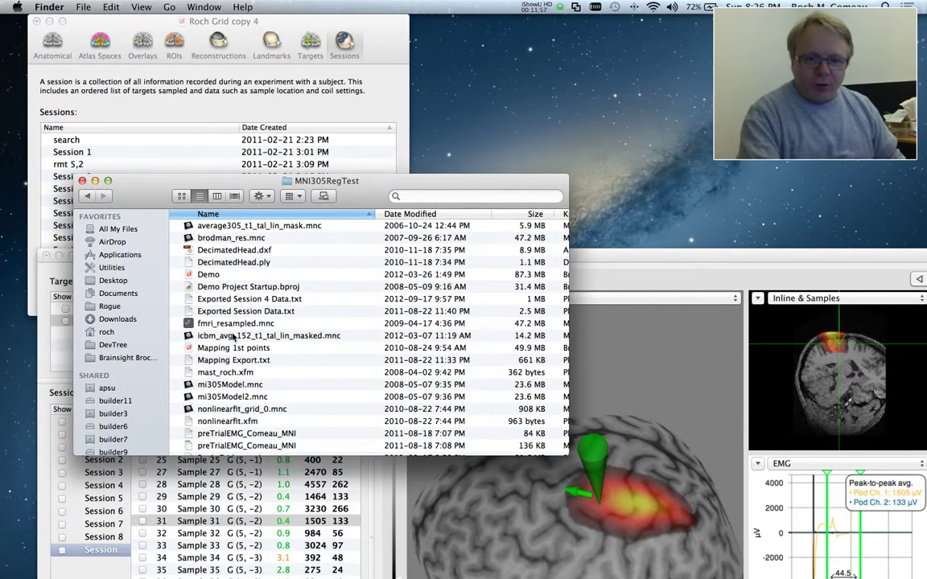
left_click(234, 298)
key("space")
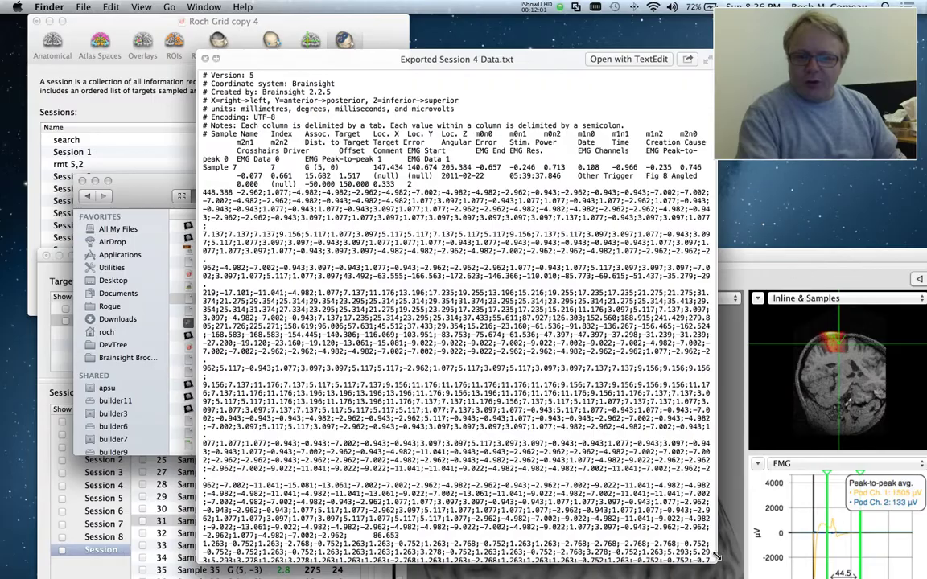
Step: Enlarge and scroll the Exported Session 4 Data.txt preview, close it, and restore Sessions Review
left_click_drag(715, 561, 883, 568)
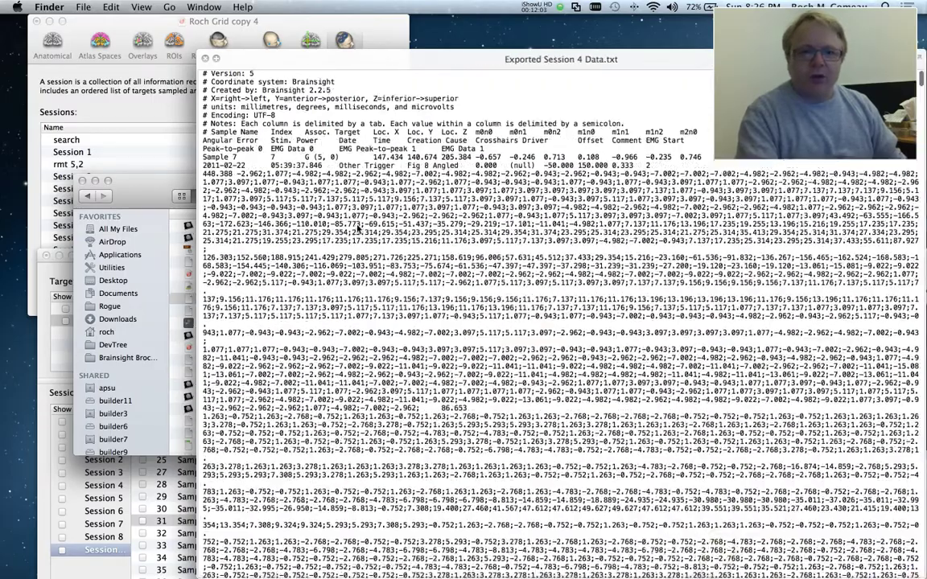
scroll(357, 227, "down", 1)
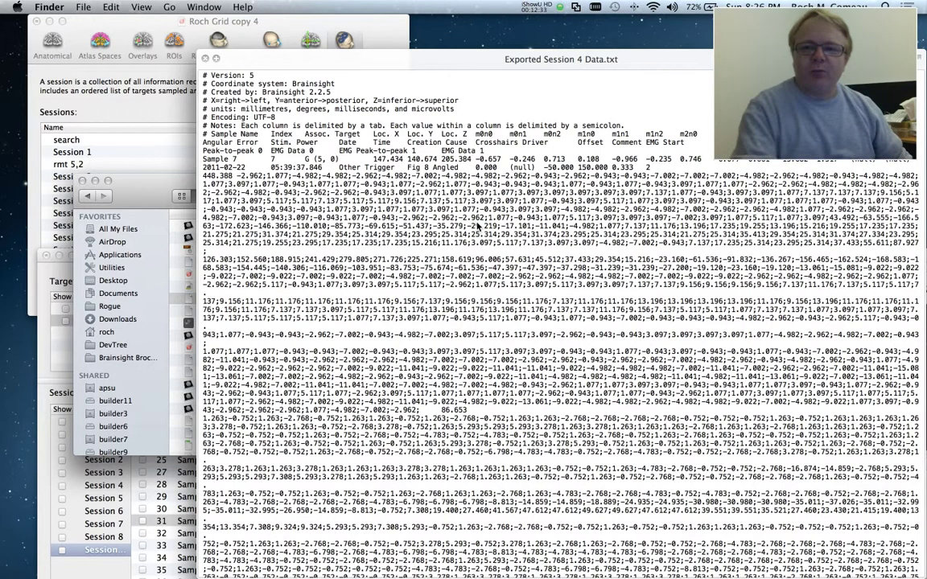
key("space")
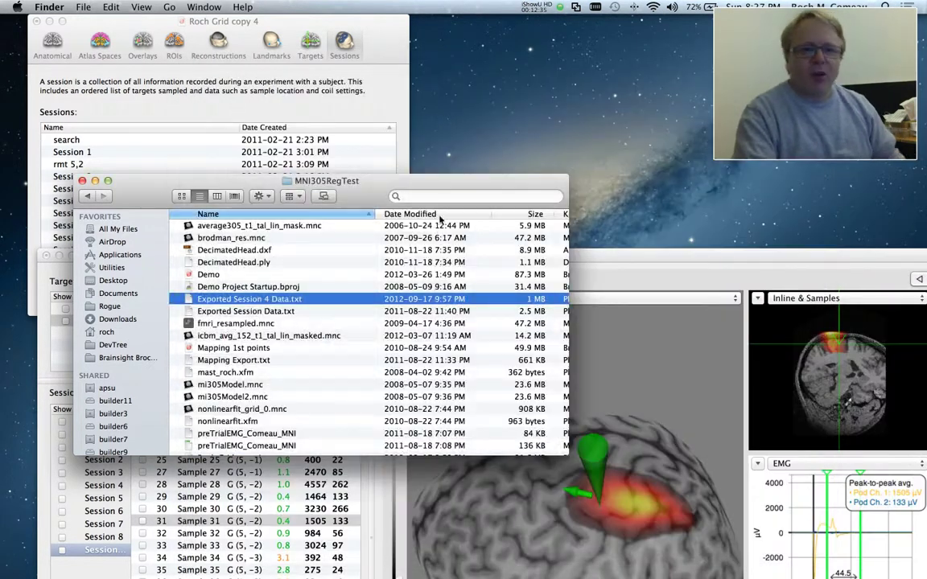
left_click_drag(673, 265, 673, 30)
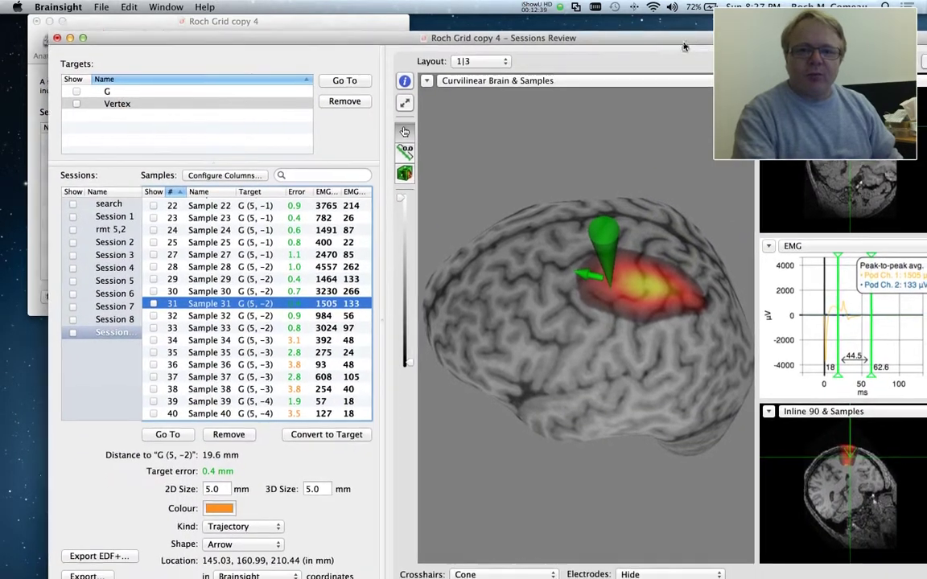